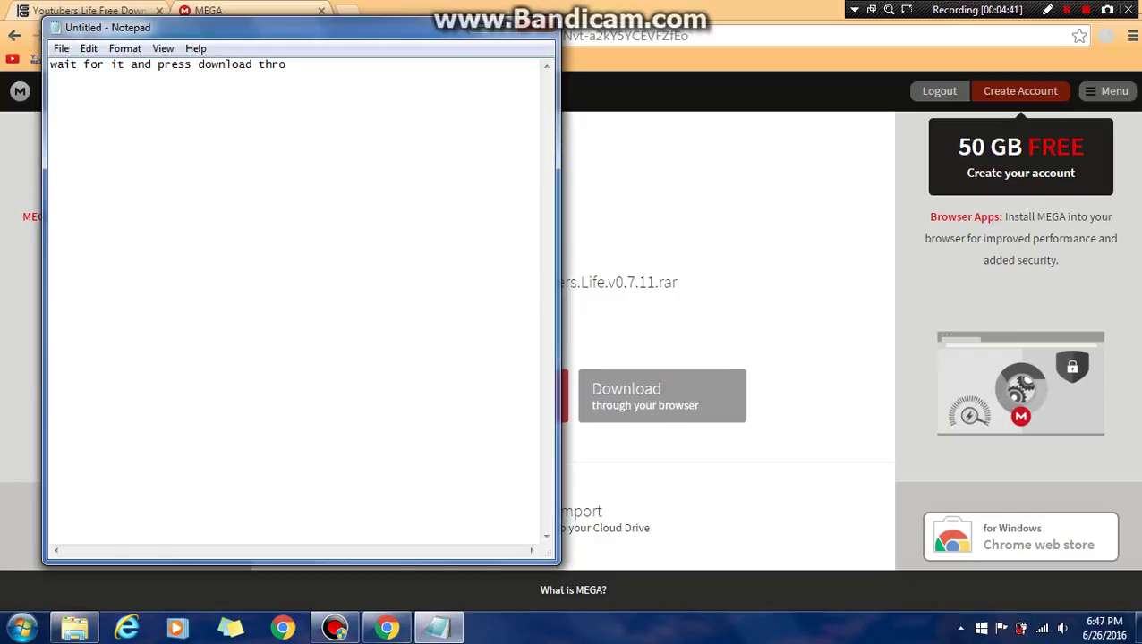
- Complete the Notepad note so it reads "wait for it and press download through your browser"
{"action": "type", "text": "ugh you"}
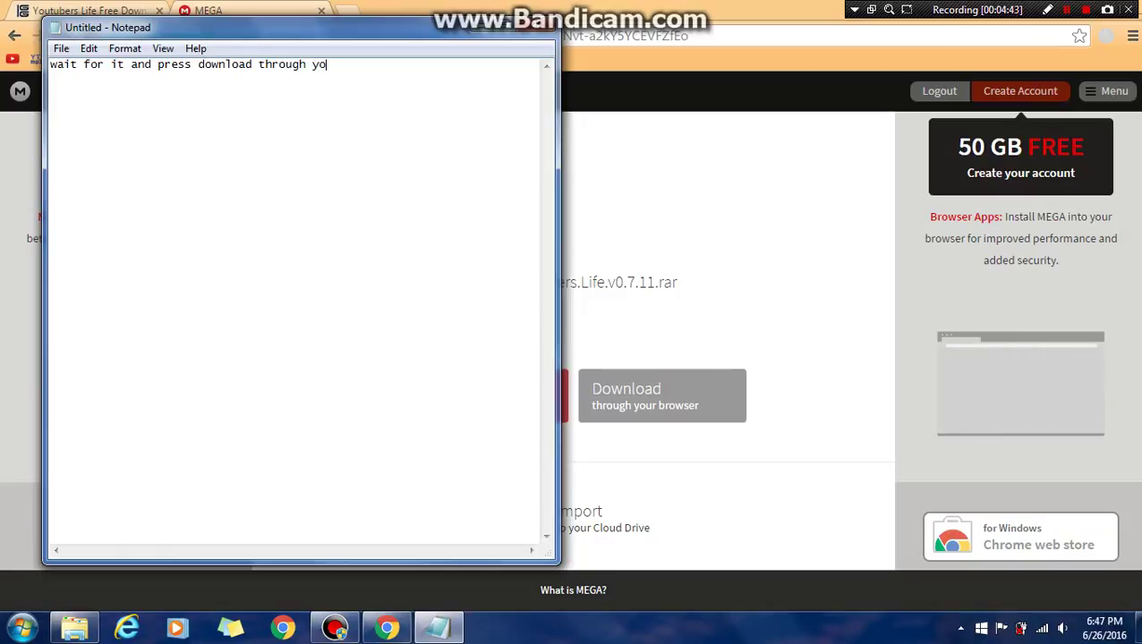
{"action": "type", "text": "r"}
{"action": "type", "text": " br"}
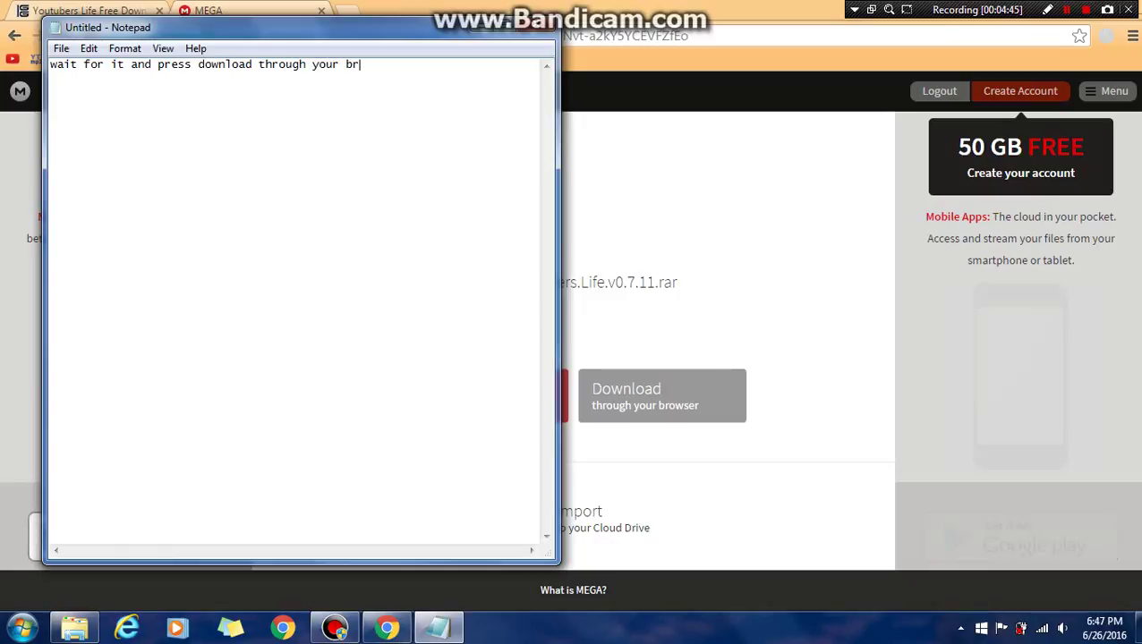
{"action": "type", "text": "owe"}
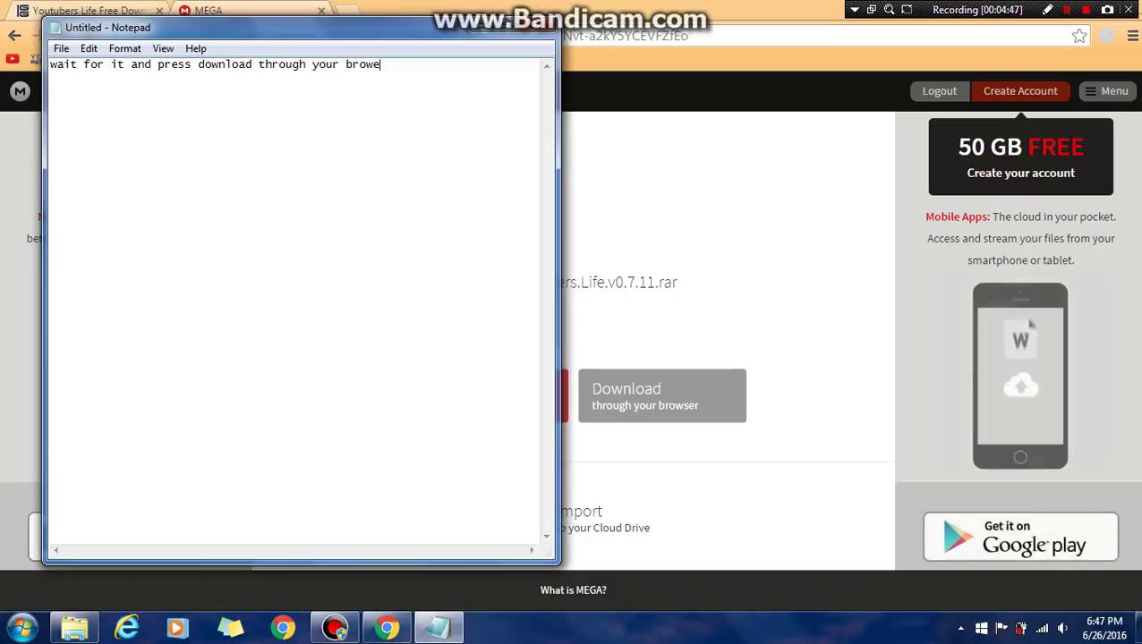
{"action": "key", "text": "BackSpace"}
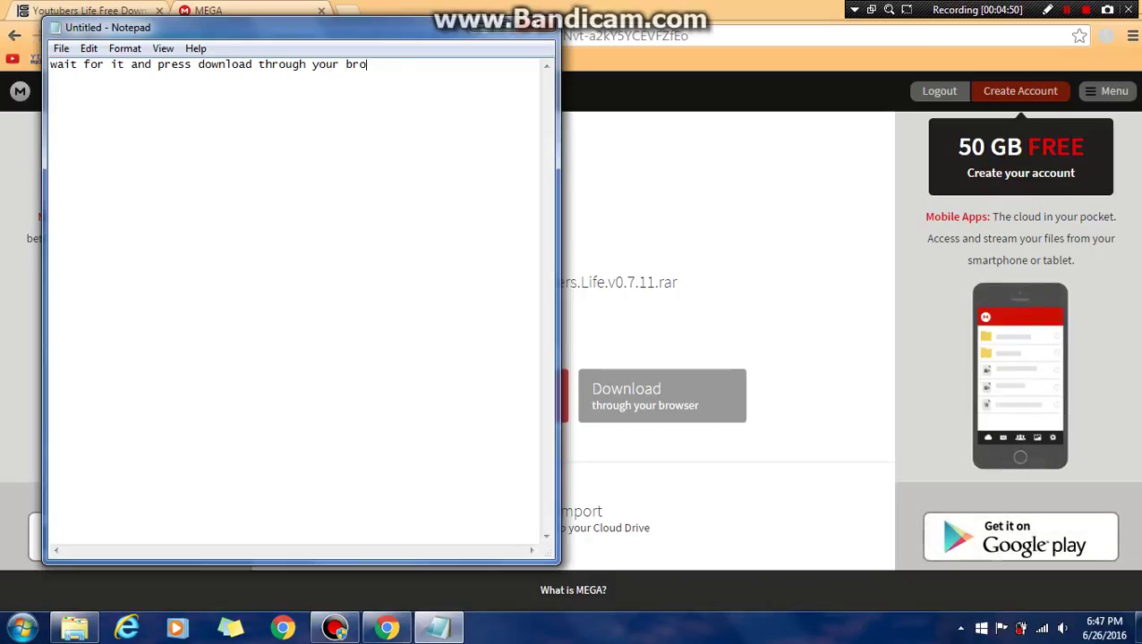
{"action": "type", "text": "wser"}
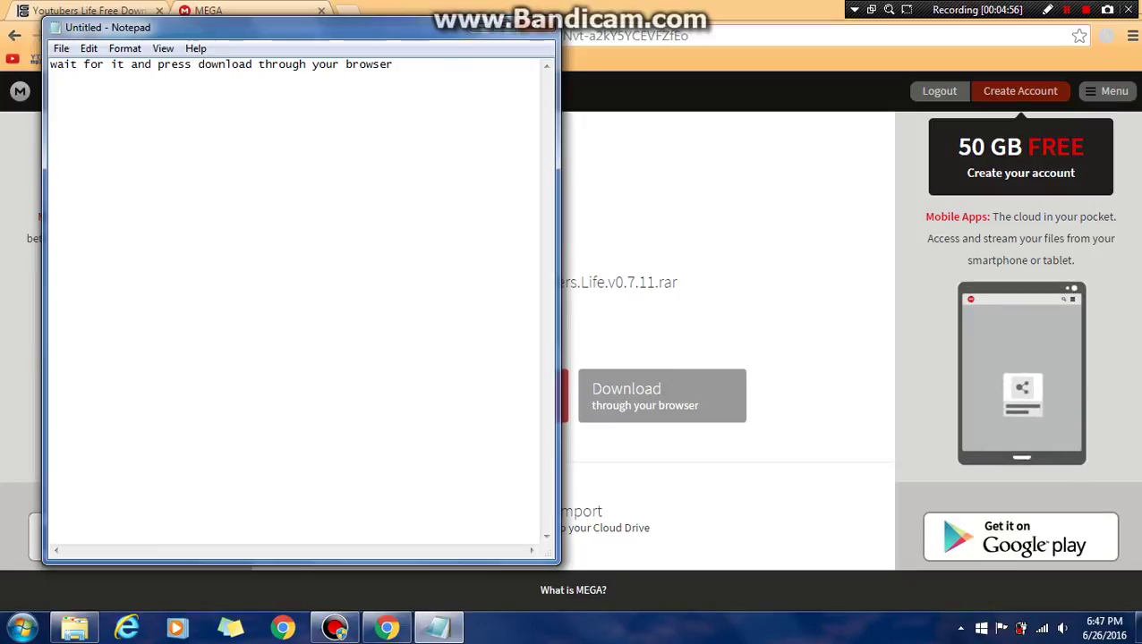
- Minimize the note, start downloading IGG-Youtubers.Life.v0.7.11.rar through the browser on the MEGA page, and pause the transfer
{"action": "left_click", "coordinate": [481, 25]}
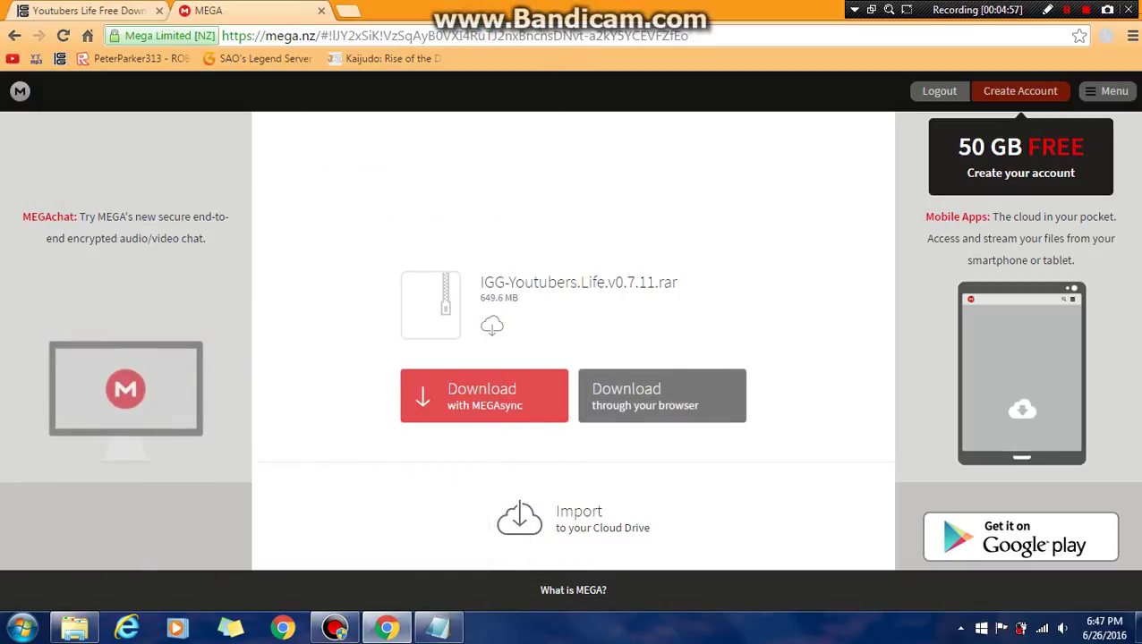
{"action": "left_click", "coordinate": [665, 403]}
{"action": "left_click", "coordinate": [409, 403]}
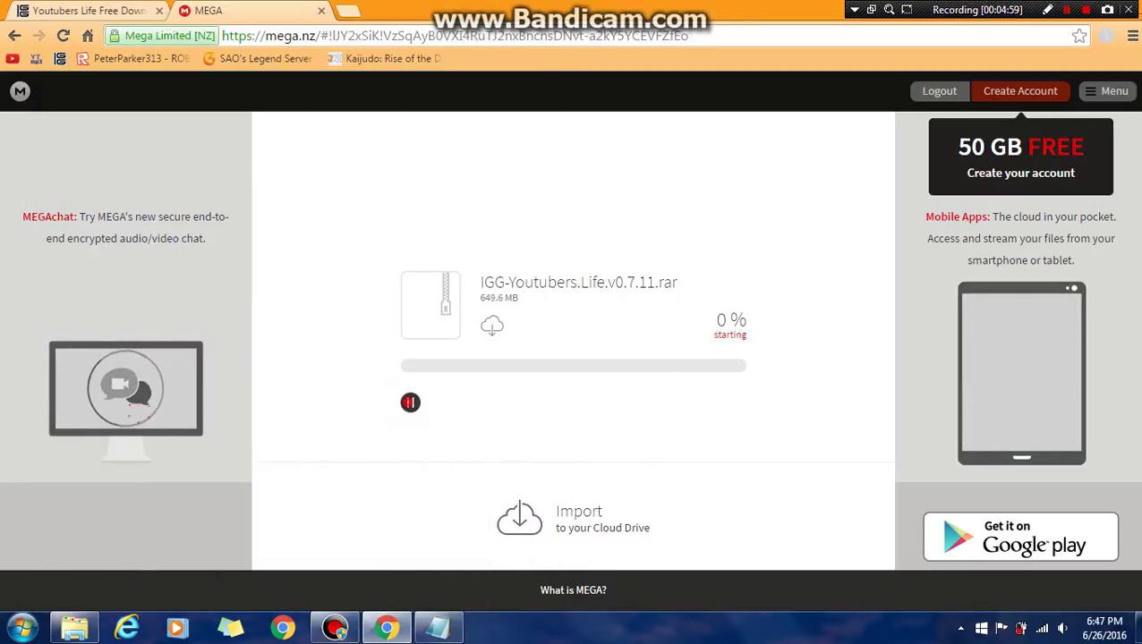
- Switch back to Notepad and erase the whole note about downloading through the browser
{"action": "left_click", "coordinate": [439, 628]}
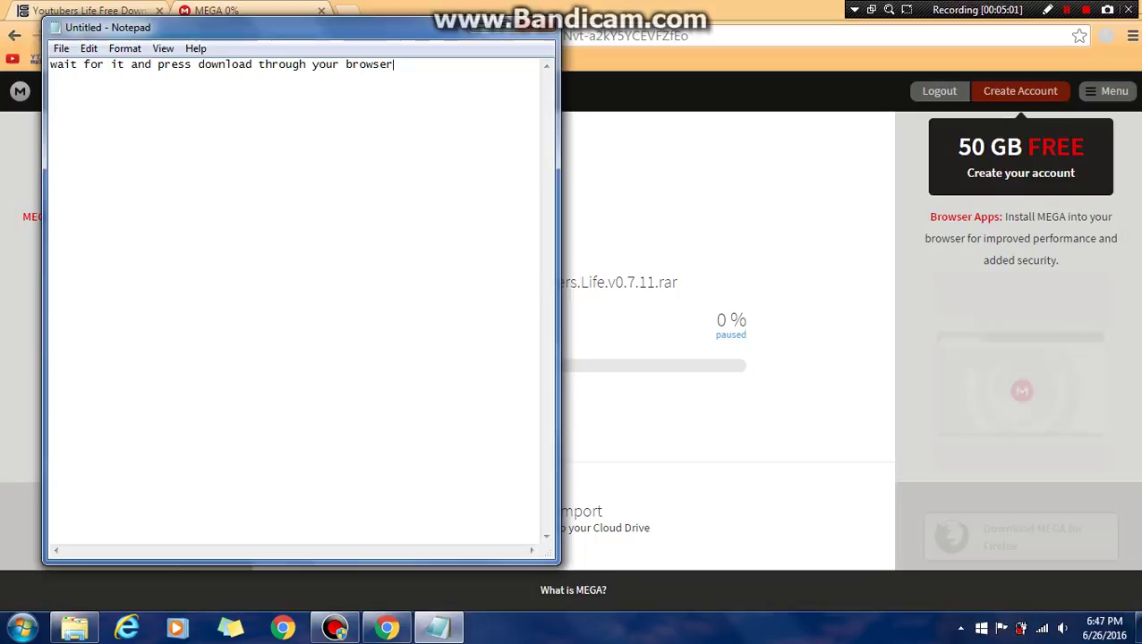
{"action": "left_click", "coordinate": [401, 154]}
{"action": "key", "text": "BackSpace"}
{"action": "key", "text": "BackSpace"}
{"action": "key", "text": "BackSpace"}
{"action": "key", "text": "BackSpace"}
{"action": "key", "text": "BackSpace"}
{"action": "key", "text": "BackSpace"}
{"action": "key", "text": "BackSpace"}
{"action": "key", "text": "BackSpace"}
{"action": "key", "text": "BackSpace"}
{"action": "key", "text": "BackSpace"}
{"action": "key", "text": "BackSpace"}
{"action": "key", "text": "BackSpace"}
{"action": "key", "text": "BackSpace"}
{"action": "key", "text": "BackSpace"}
{"action": "key", "text": "BackSpace"}
{"action": "key", "text": "BackSpace"}
{"action": "key", "text": "BackSpace"}
{"action": "key", "text": "BackSpace"}
{"action": "key", "text": "BackSpace"}
{"action": "key", "text": "BackSpace"}
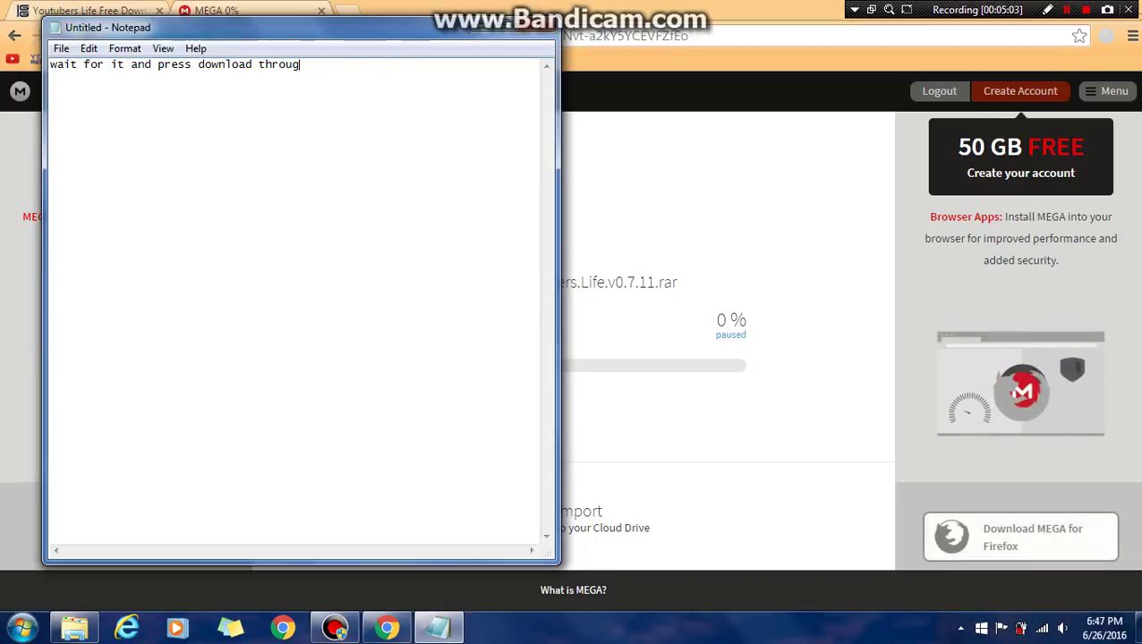
{"action": "key", "text": "BackSpace"}
{"action": "key", "text": "BackSpace"}
{"action": "key", "text": "BackSpace"}
{"action": "key", "text": "BackSpace"}
{"action": "key", "text": "BackSpace"}
{"action": "key", "text": "BackSpace"}
{"action": "key", "text": "BackSpace"}
{"action": "key", "text": "BackSpace"}
{"action": "key", "text": "BackSpace"}
{"action": "key", "text": "BackSpace"}
{"action": "key", "text": "BackSpace"}
{"action": "key", "text": "BackSpace"}
{"action": "key", "text": "BackSpace"}
{"action": "key", "text": "BackSpace"}
{"action": "key", "text": "BackSpace"}
{"action": "key", "text": "BackSpace"}
{"action": "key", "text": "BackSpace"}
{"action": "key", "text": "BackSpace"}
{"action": "key", "text": "BackSpace"}
{"action": "key", "text": "BackSpace"}
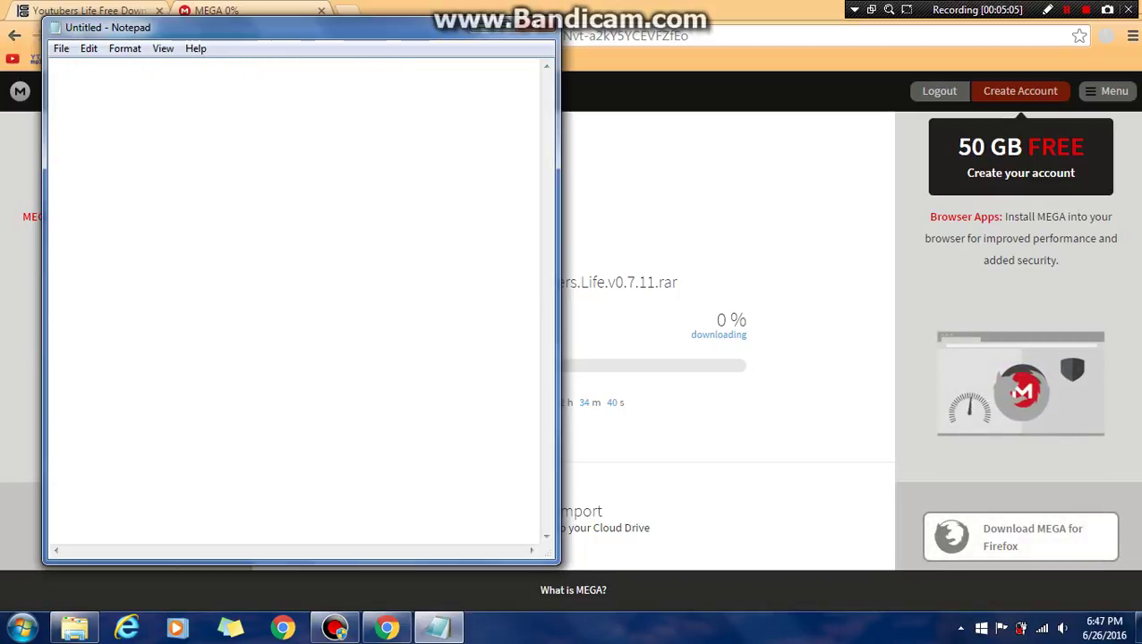
- Write "i already have the game so lets go" in the empty note
{"action": "type", "text": "ive"}
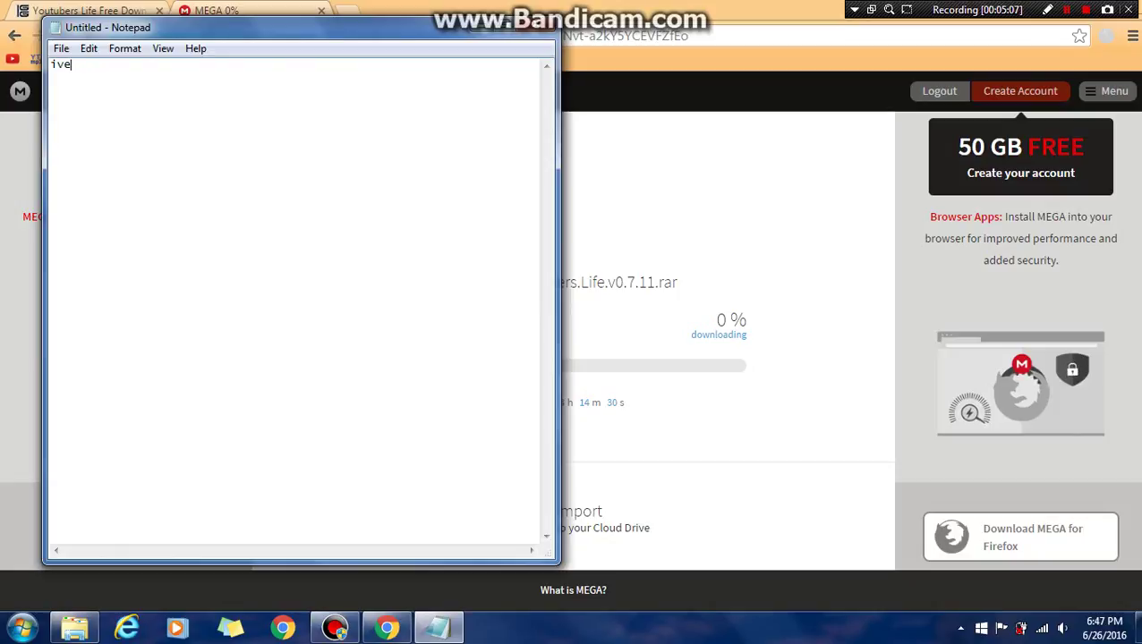
{"action": "key", "text": "BackSpace"}
{"action": "key", "text": "BackSpace"}
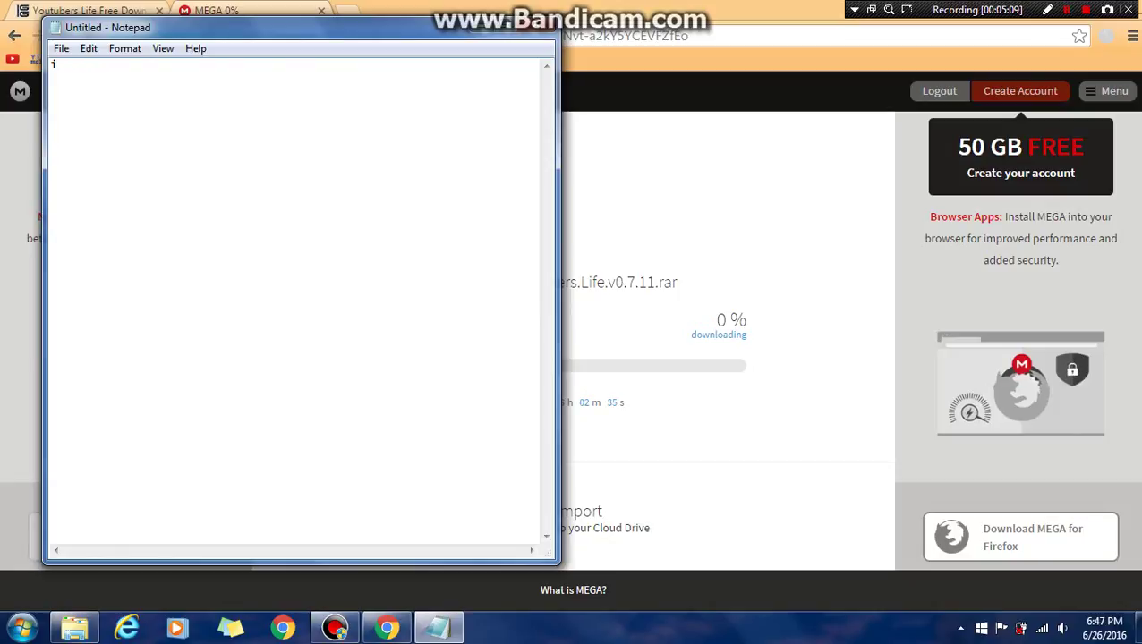
{"action": "type", "text": "alr"}
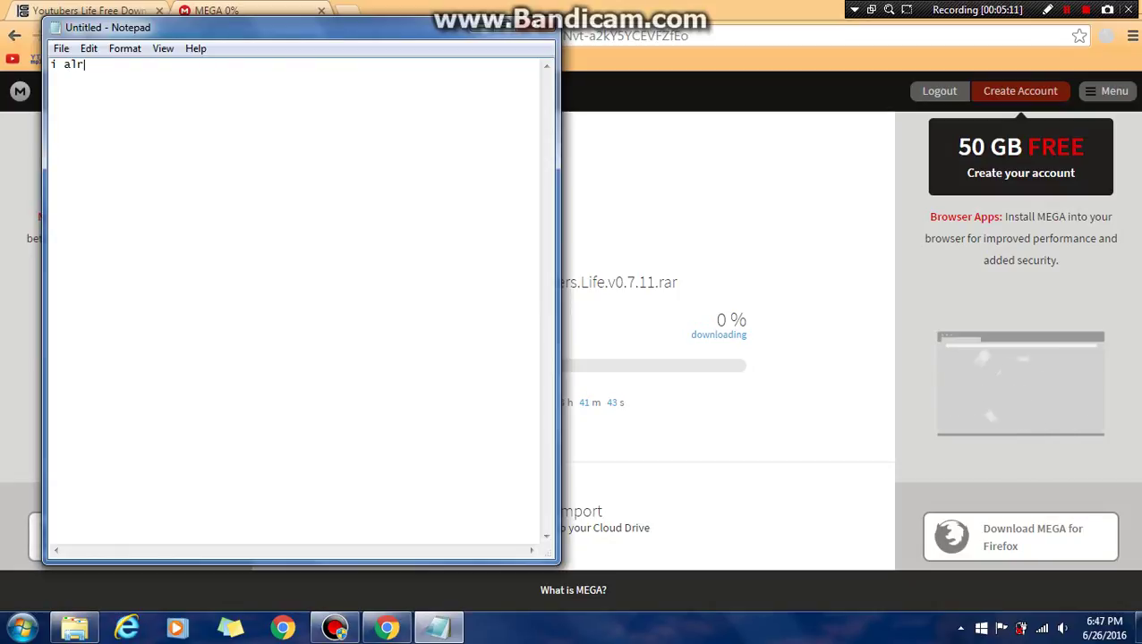
{"action": "type", "text": "eady ha"}
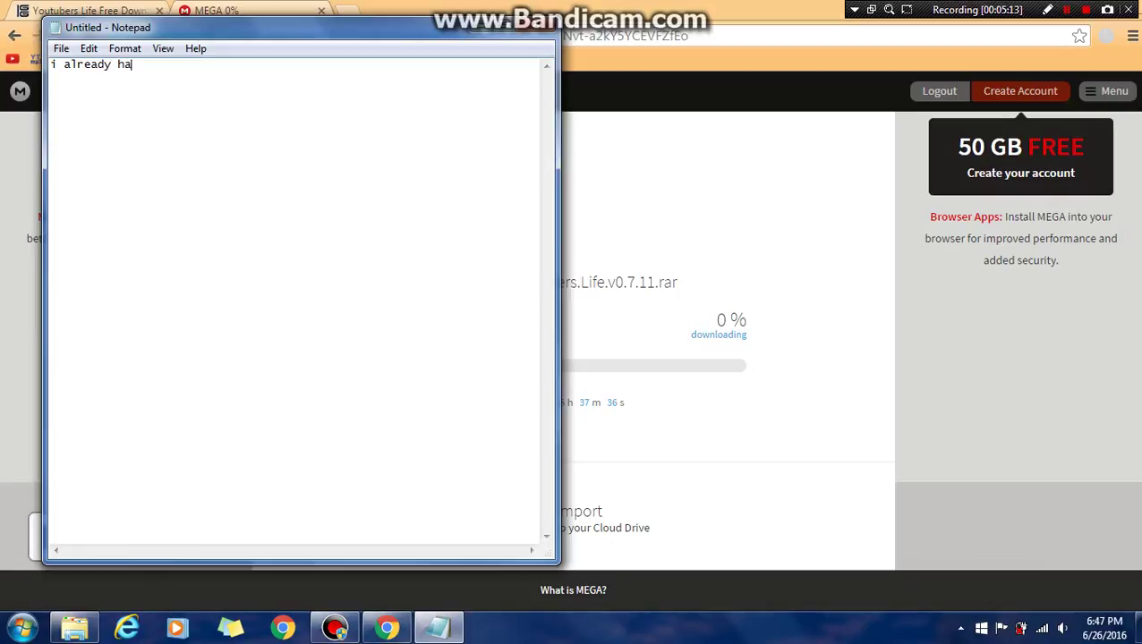
{"action": "type", "text": "ve the "}
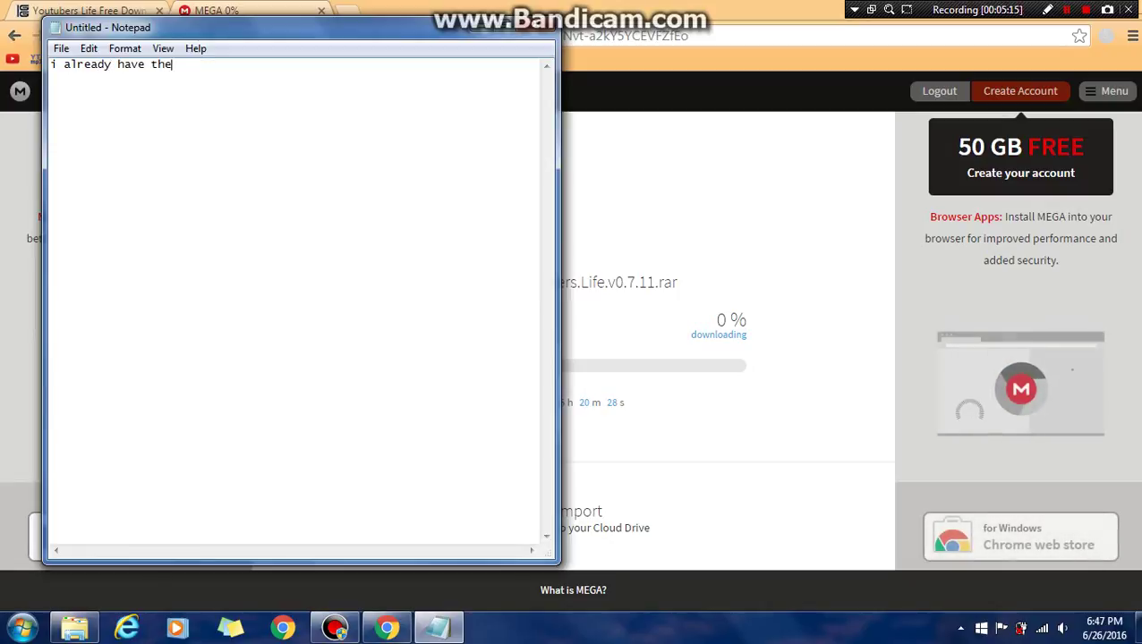
{"action": "type", "text": "ga"}
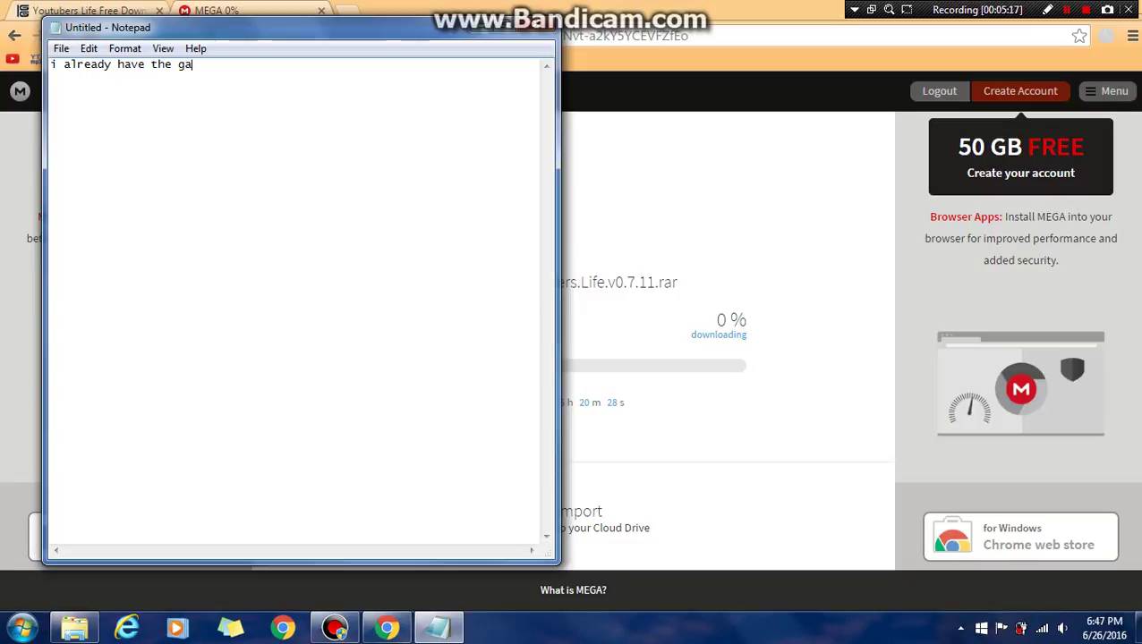
{"action": "type", "text": "me s"}
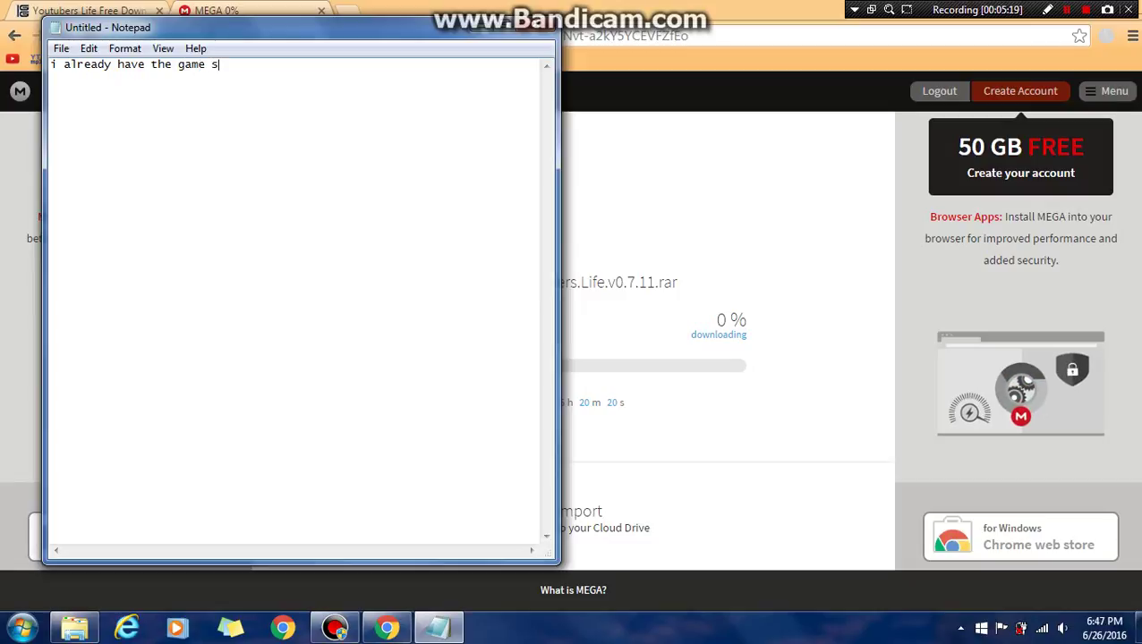
{"action": "type", "text": "o lets"}
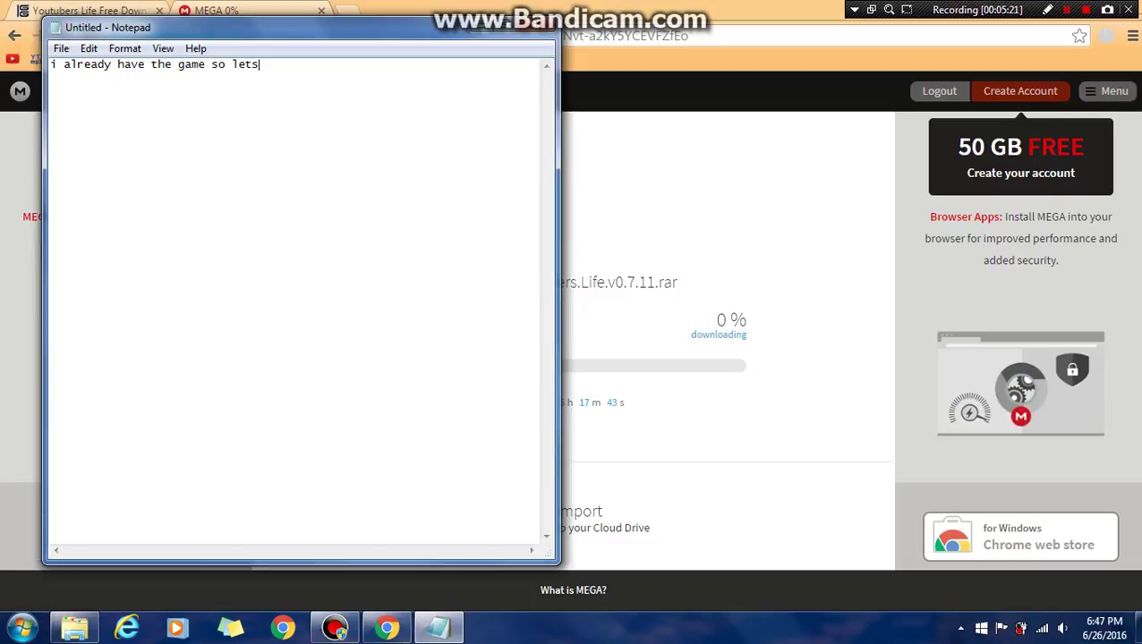
{"action": "type", "text": " go"}
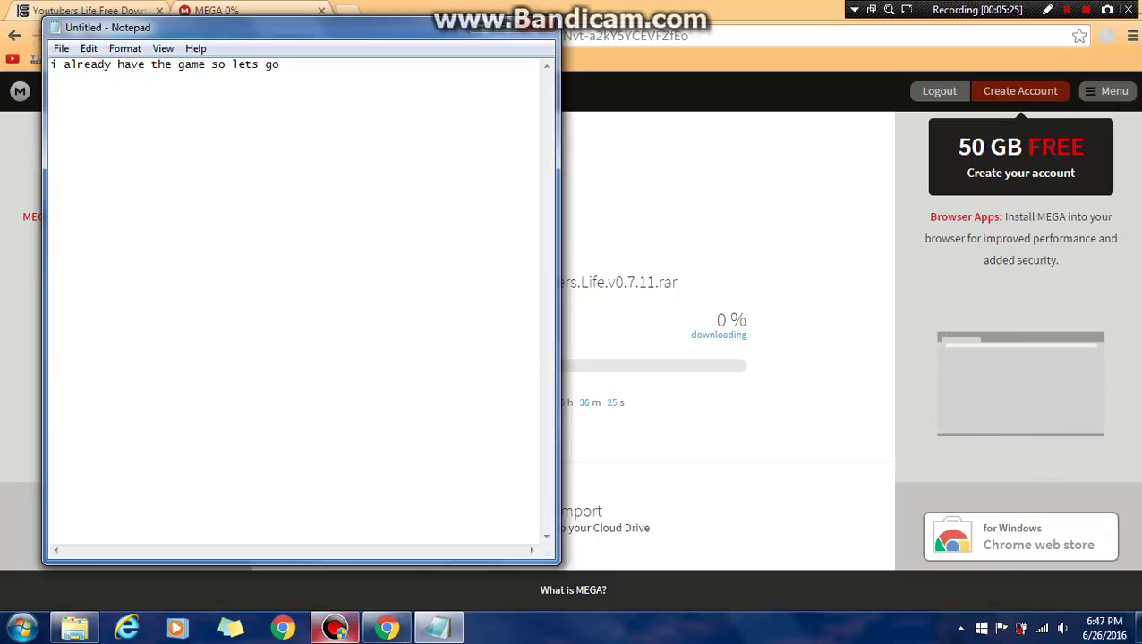
- Minimize the note and show the F: drive's file window maximized
{"action": "key", "text": "super+Down"}
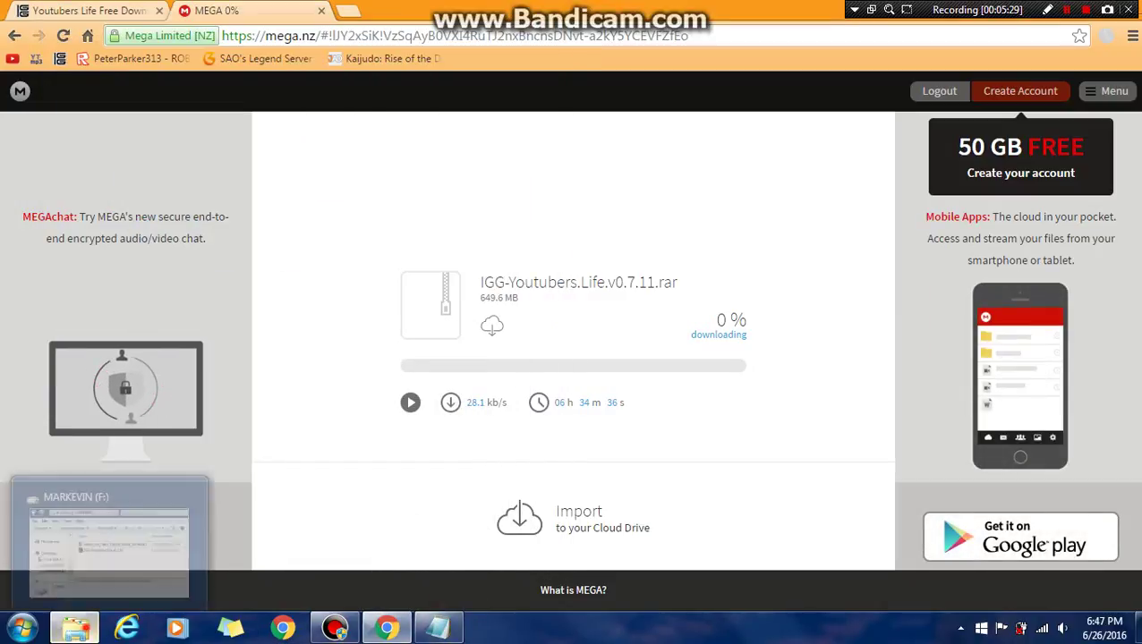
{"action": "left_click", "coordinate": [75, 628]}
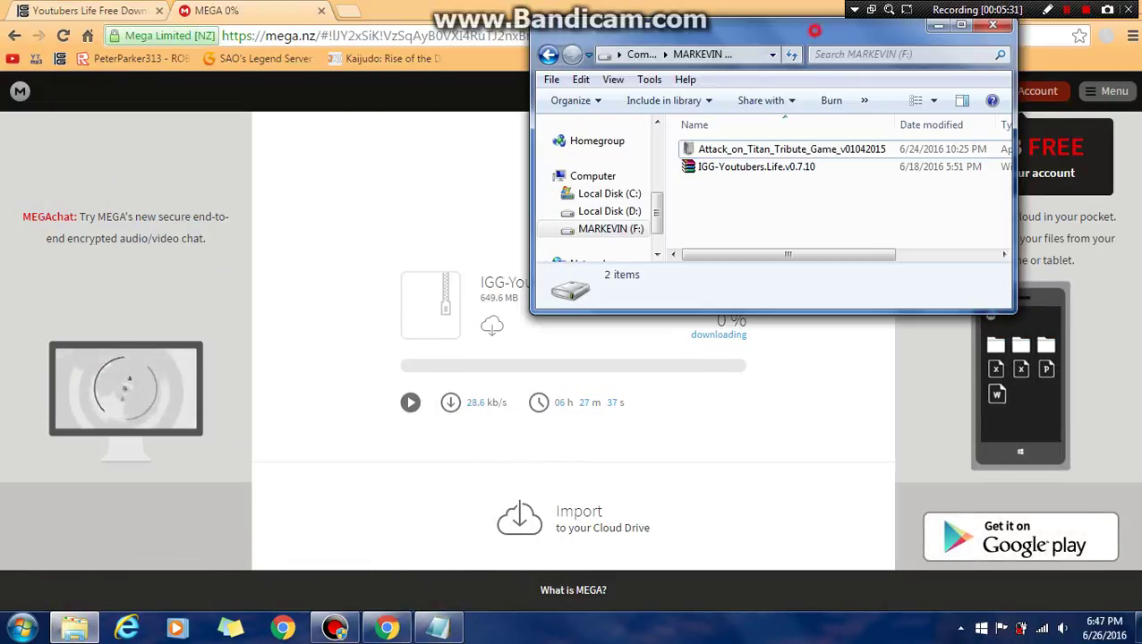
{"action": "key", "text": "super+Up"}
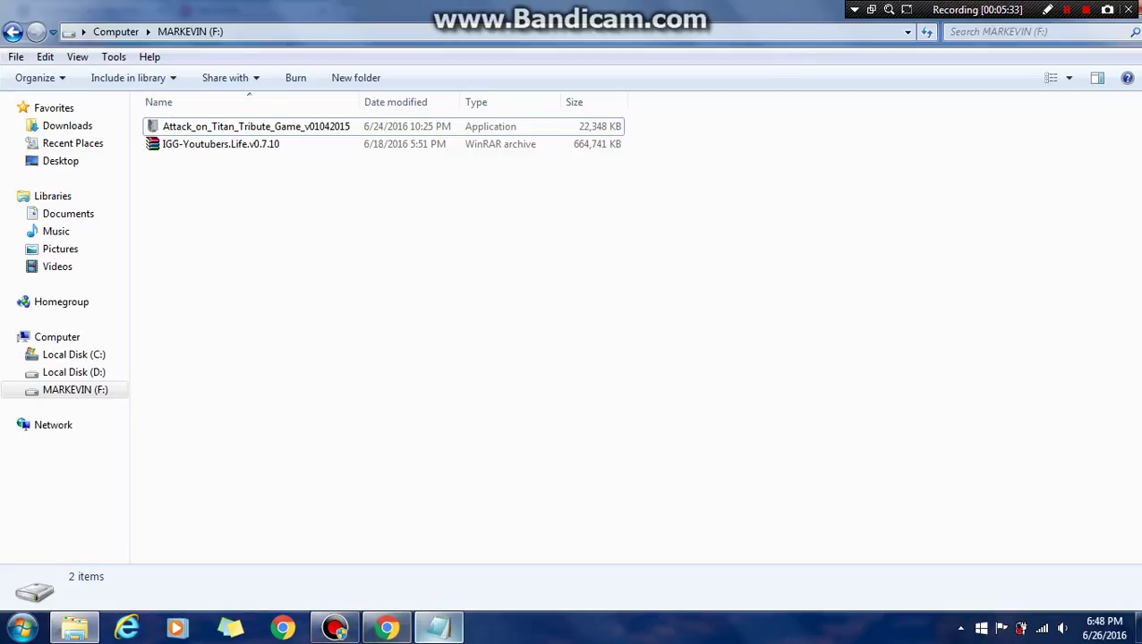
- Replace the Notepad text with "here it is", moving the note clear of the file names, and minimize it
{"action": "left_click", "coordinate": [437, 629]}
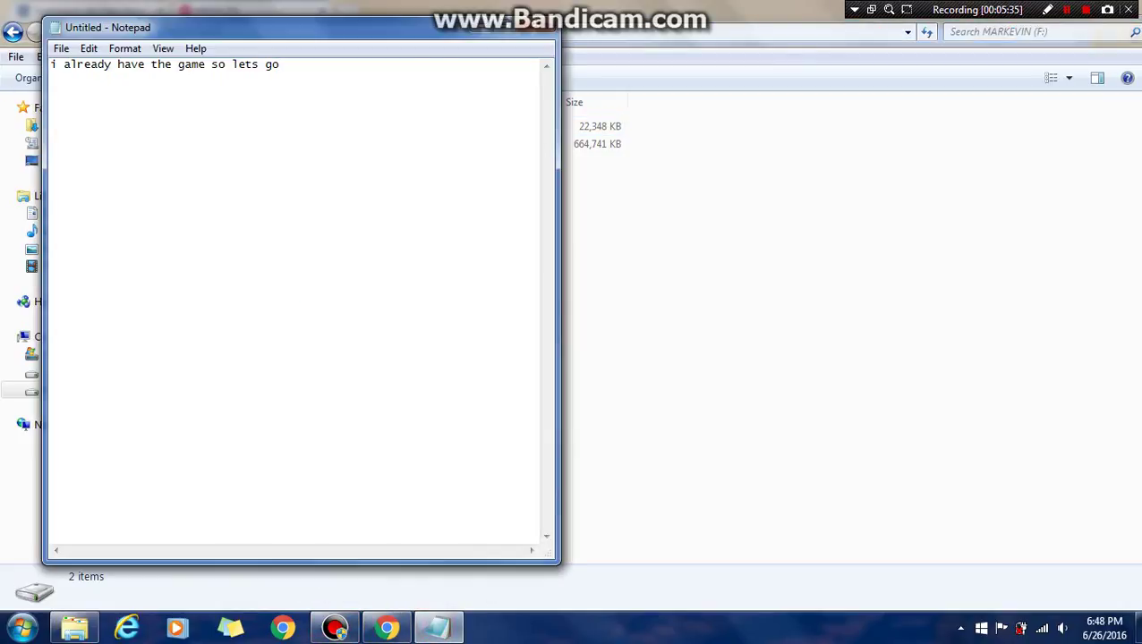
{"action": "key", "text": "BackSpace"}
{"action": "key", "text": "BackSpace"}
{"action": "key", "text": "BackSpace"}
{"action": "key", "text": "BackSpace"}
{"action": "key", "text": "BackSpace"}
{"action": "key", "text": "BackSpace"}
{"action": "key", "text": "BackSpace"}
{"action": "key", "text": "BackSpace"}
{"action": "key", "text": "BackSpace"}
{"action": "key", "text": "BackSpace"}
{"action": "key", "text": "BackSpace"}
{"action": "key", "text": "BackSpace"}
{"action": "key", "text": "BackSpace"}
{"action": "key", "text": "BackSpace"}
{"action": "key", "text": "BackSpace"}
{"action": "key", "text": "BackSpace"}
{"action": "key", "text": "BackSpace"}
{"action": "key", "text": "BackSpace"}
{"action": "key", "text": "BackSpace"}
{"action": "key", "text": "BackSpace"}
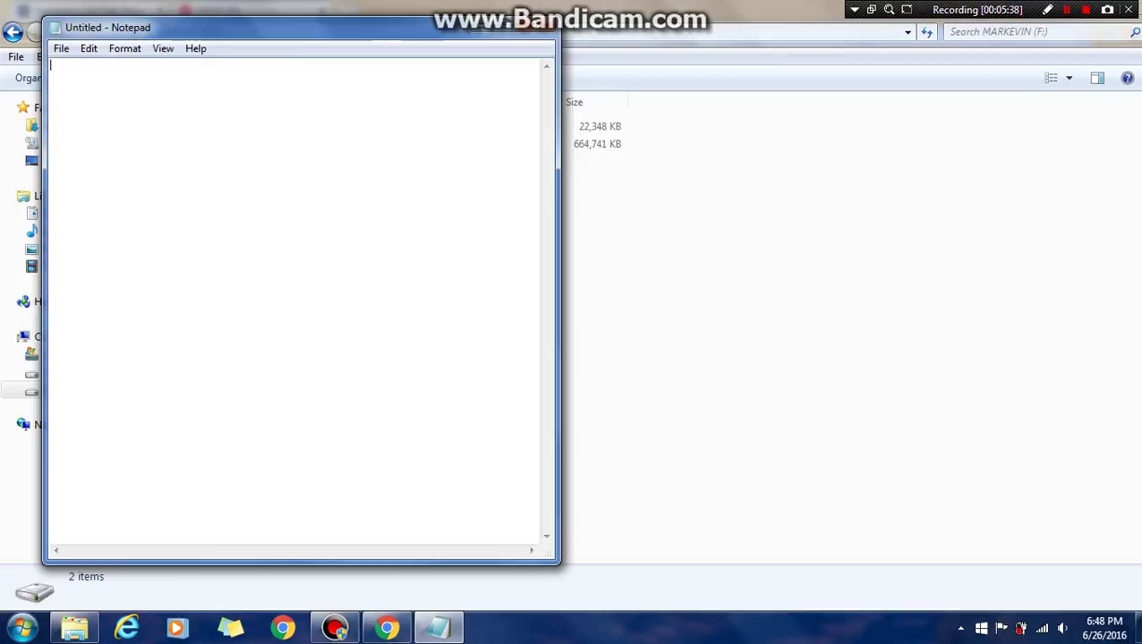
{"action": "left_click_drag", "start_coordinate": [368, 28], "coordinate": [811, 28]}
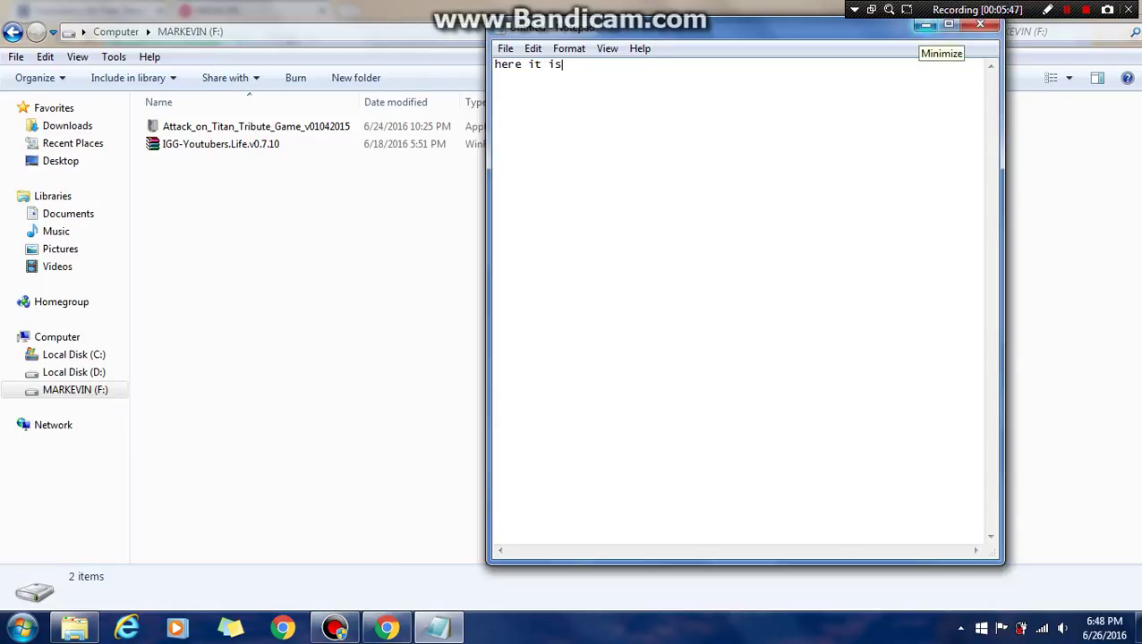
{"action": "left_click", "coordinate": [926, 24]}
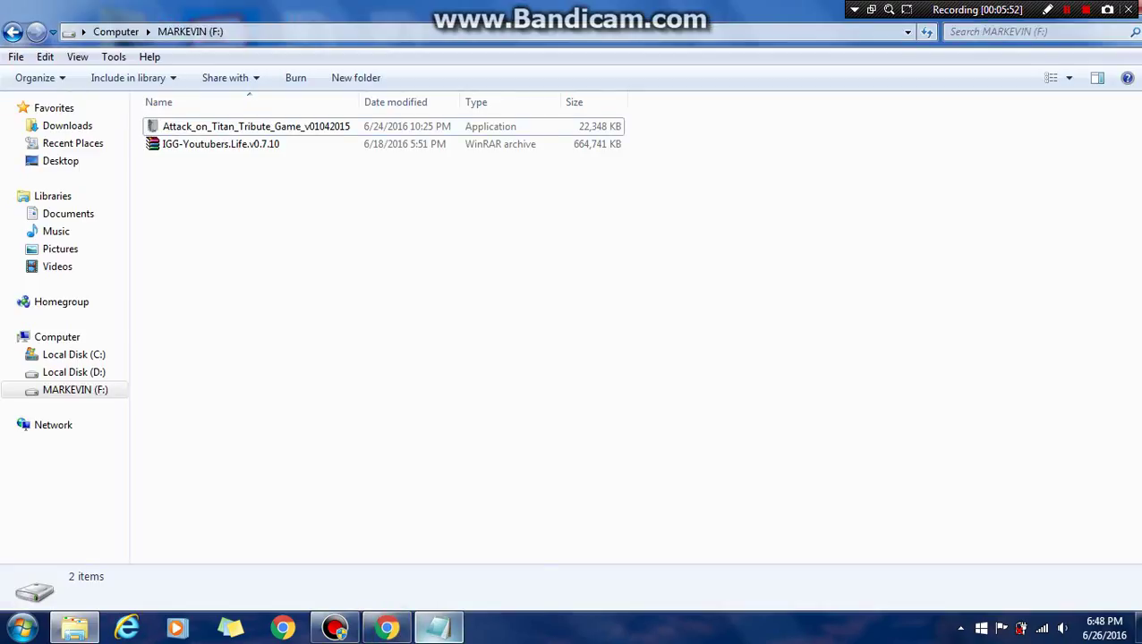
- Restore the Notepad note and replace its text with "then extract"
{"action": "left_click", "coordinate": [437, 626]}
{"action": "left_click", "coordinate": [724, 248]}
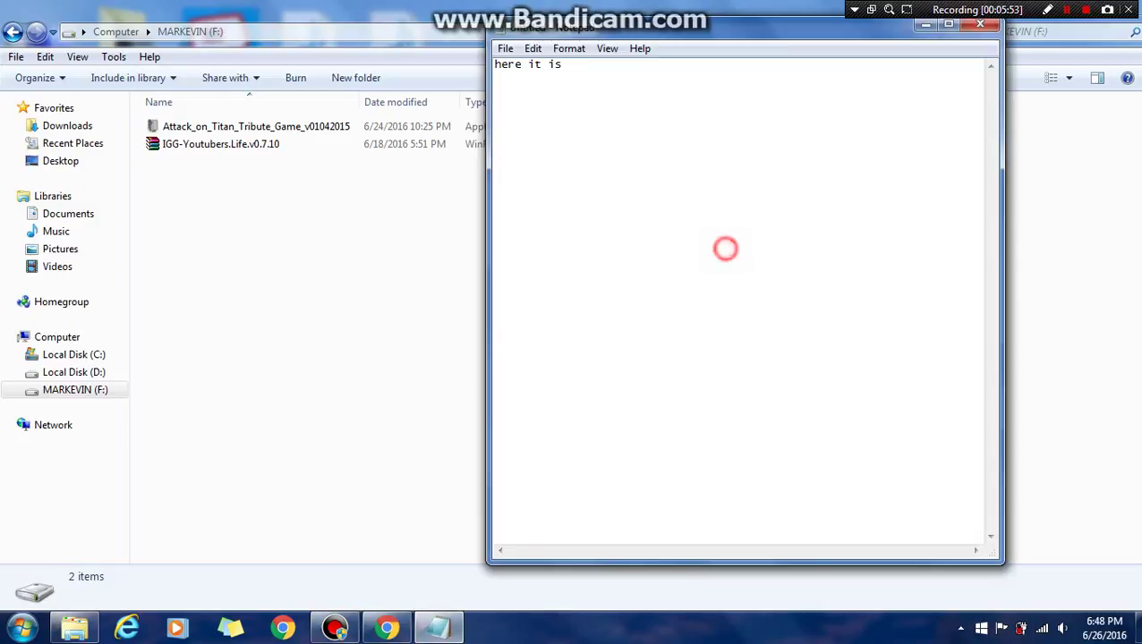
{"action": "key", "text": "BackSpace"}
{"action": "key", "text": "BackSpace"}
{"action": "key", "text": "BackSpace"}
{"action": "key", "text": "BackSpace"}
{"action": "key", "text": "BackSpace"}
{"action": "key", "text": "BackSpace"}
{"action": "key", "text": "BackSpace"}
{"action": "key", "text": "BackSpace"}
{"action": "key", "text": "BackSpace"}
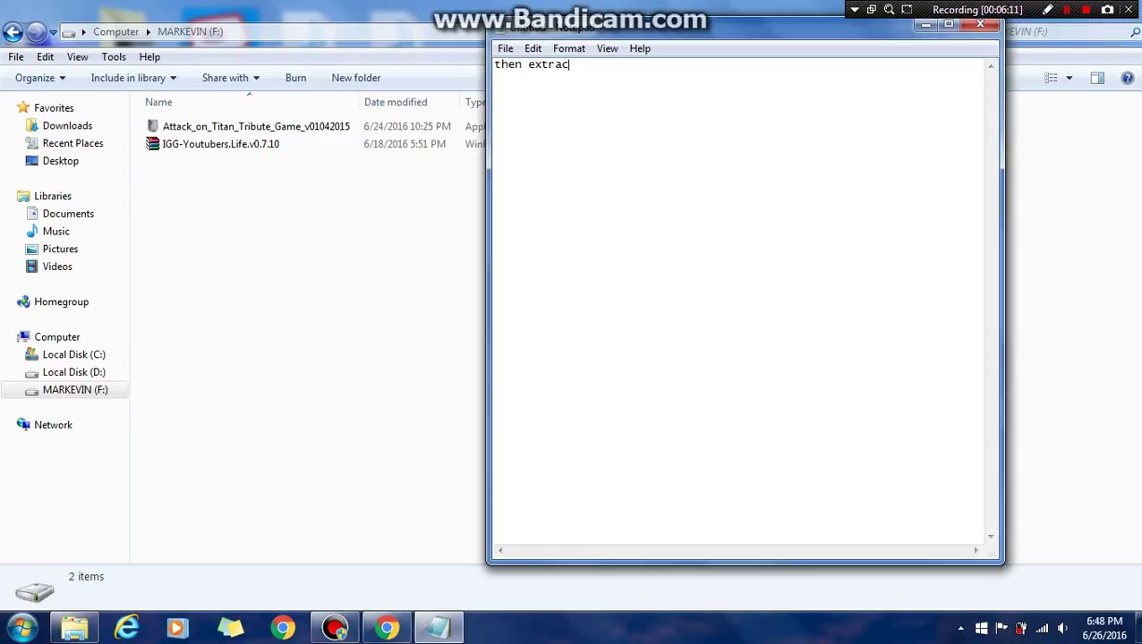
- Extract the IGG-Youtubers.Life.v0.7.10 archive on the F: drive into a folder of the same name
{"action": "left_click", "coordinate": [294, 144]}
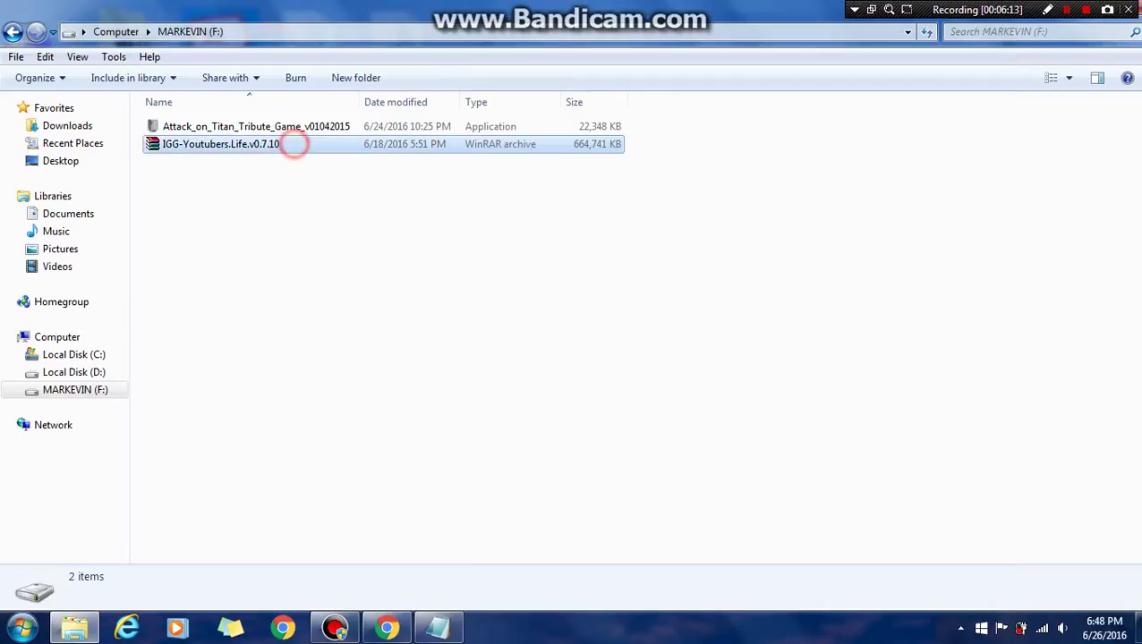
{"action": "right_click", "coordinate": [293, 144]}
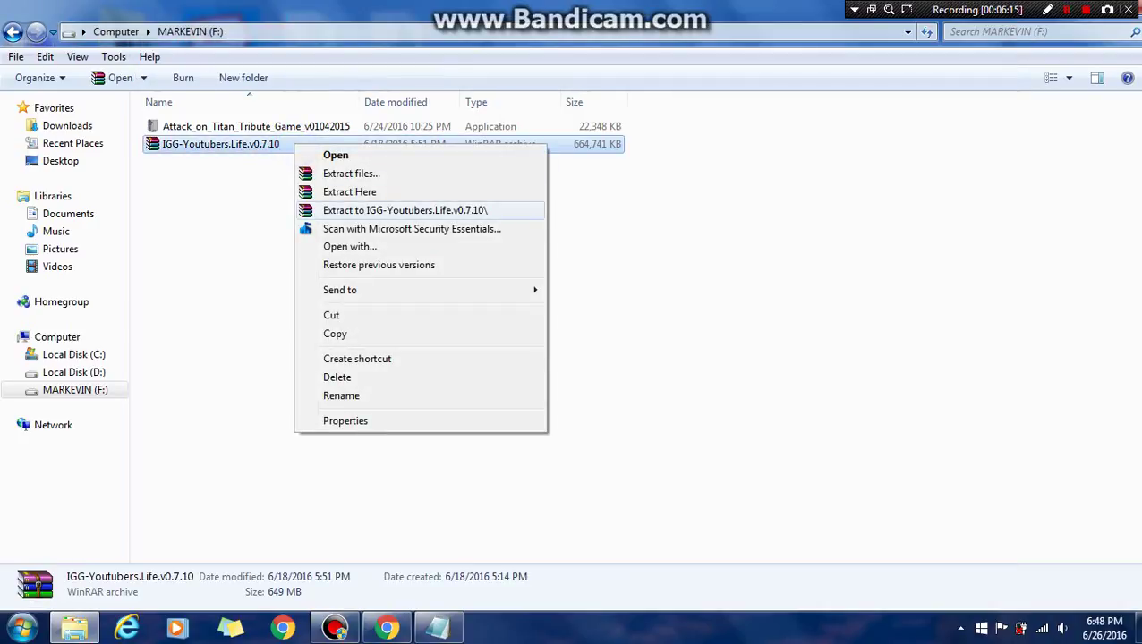
{"action": "left_click", "coordinate": [362, 212]}
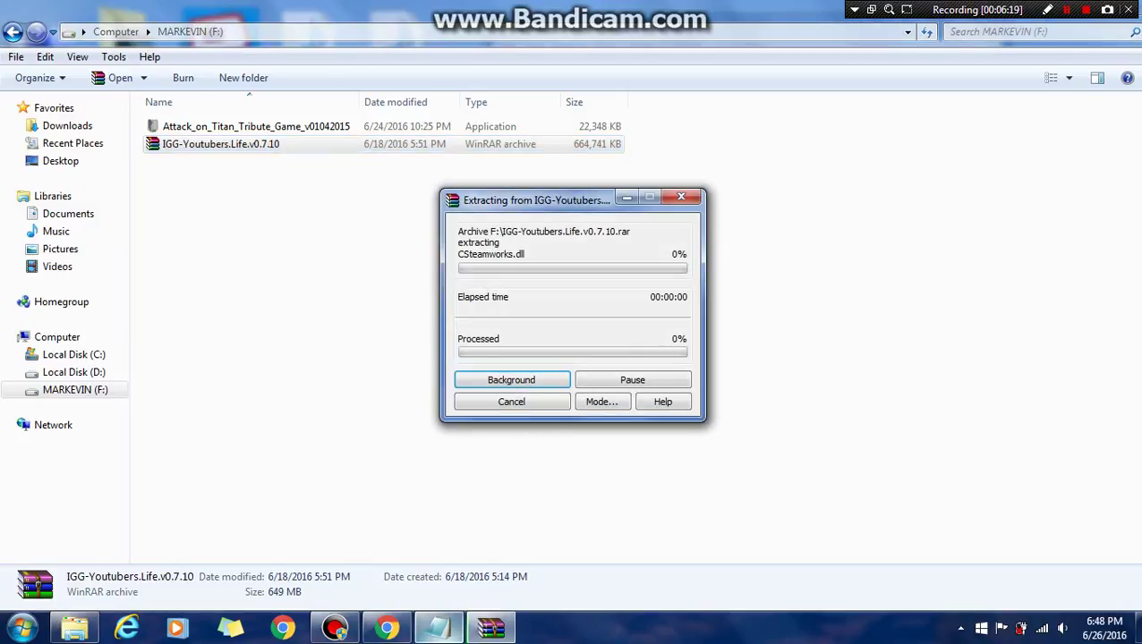
- Replace the Notepad text with "wait for it to finished" and minimize the note
{"action": "left_click", "coordinate": [439, 626]}
{"action": "left_click", "coordinate": [621, 112]}
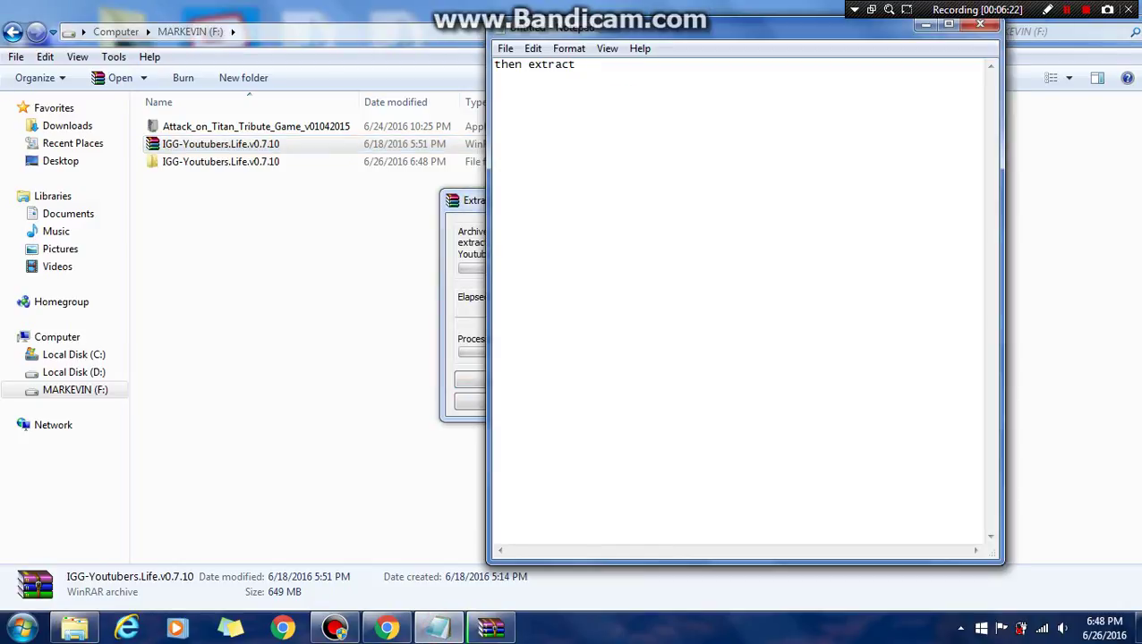
{"action": "key", "text": "BackSpace"}
{"action": "key", "text": "BackSpace"}
{"action": "key", "text": "BackSpace"}
{"action": "key", "text": "BackSpace"}
{"action": "key", "text": "BackSpace"}
{"action": "key", "text": "BackSpace"}
{"action": "key", "text": "BackSpace"}
{"action": "key", "text": "BackSpace"}
{"action": "key", "text": "BackSpace"}
{"action": "type", "text": "wa"}
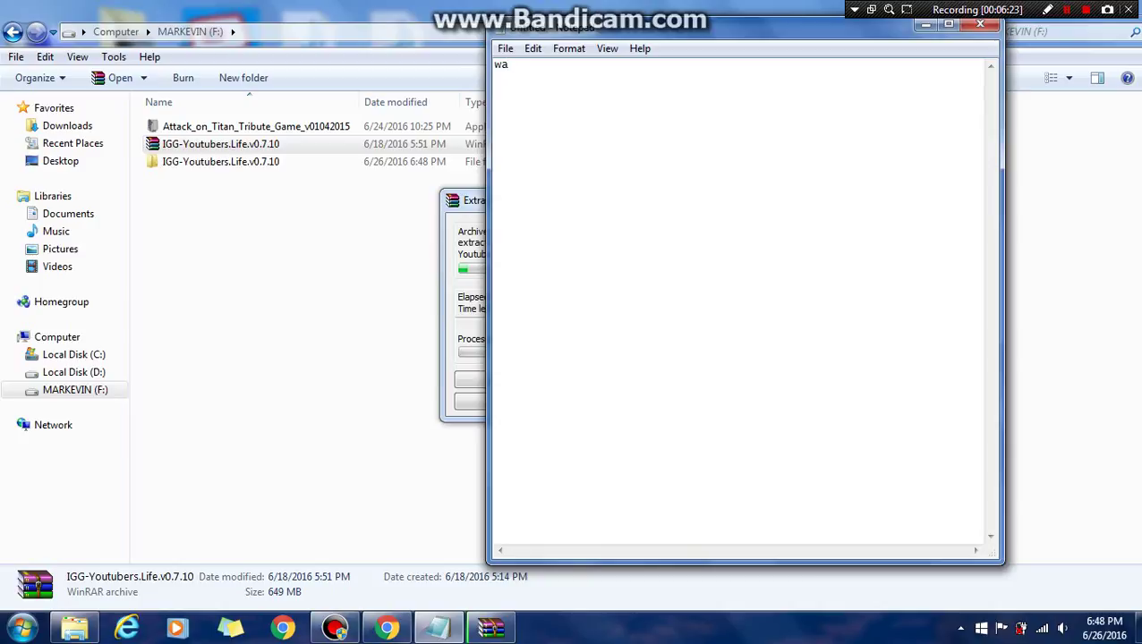
{"action": "type", "text": "it for it to finished"}
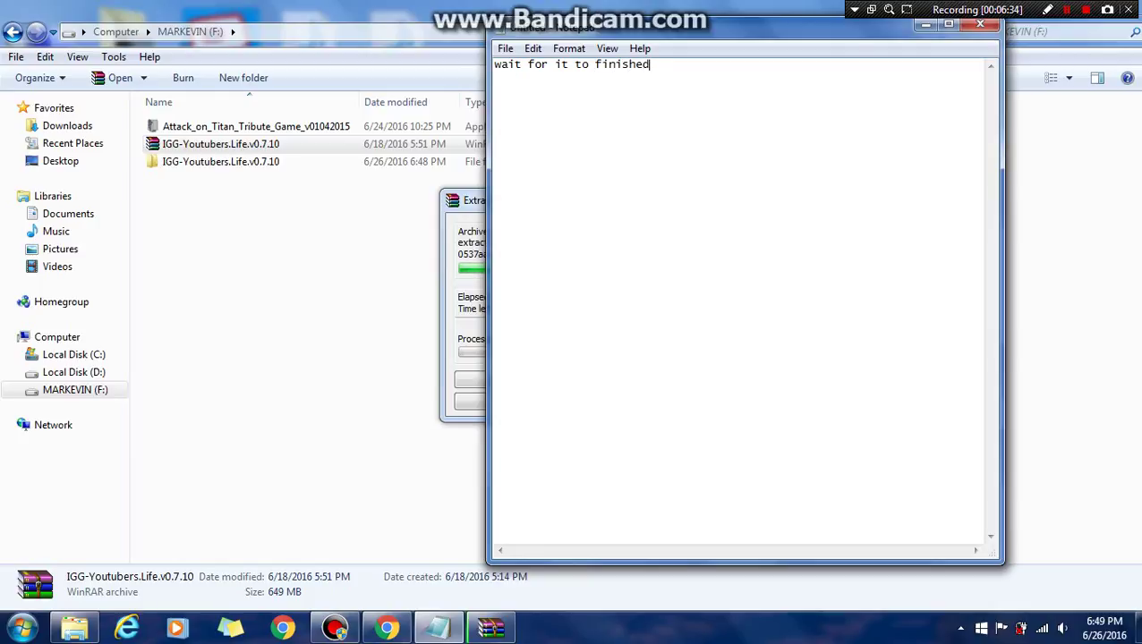
{"action": "left_click", "coordinate": [926, 24]}
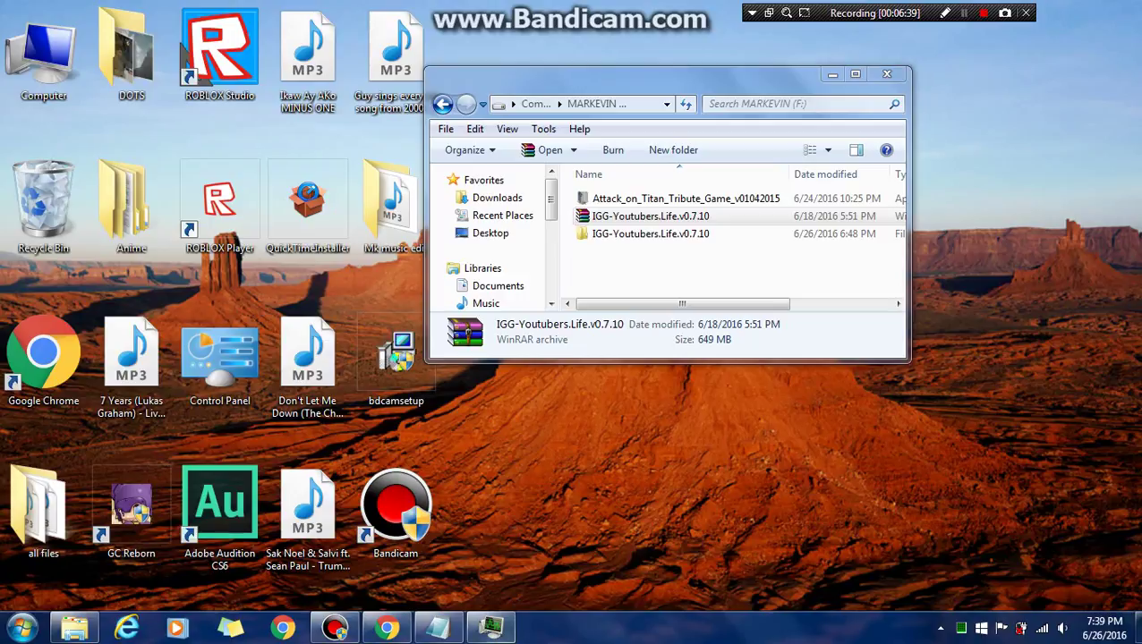
- Restore the Notepad note, highlight its instruction about opening the extracted file and the game, and minimize the note
{"action": "left_click", "coordinate": [437, 627]}
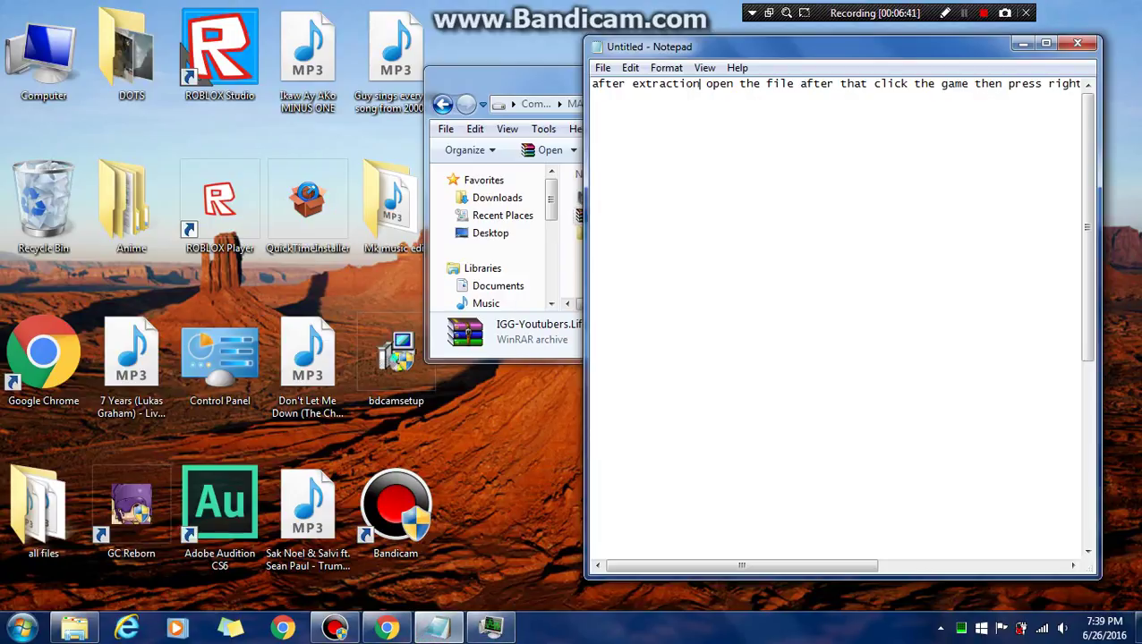
{"action": "left_click_drag", "start_coordinate": [592, 83], "coordinate": [1093, 83]}
{"action": "left_click", "coordinate": [1010, 124]}
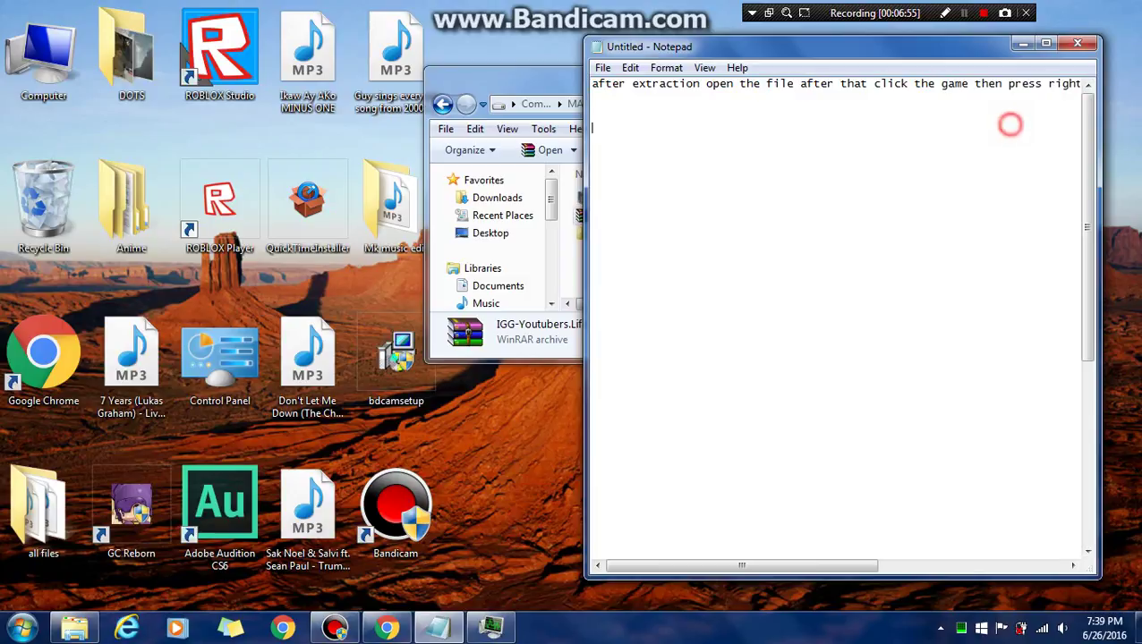
{"action": "left_click", "coordinate": [1023, 43]}
- Open the extracted IGG-Youtubers.Life.v0.7.10 folder and its inner folder, and select the YoutubersLife application
{"action": "double_click", "coordinate": [623, 228]}
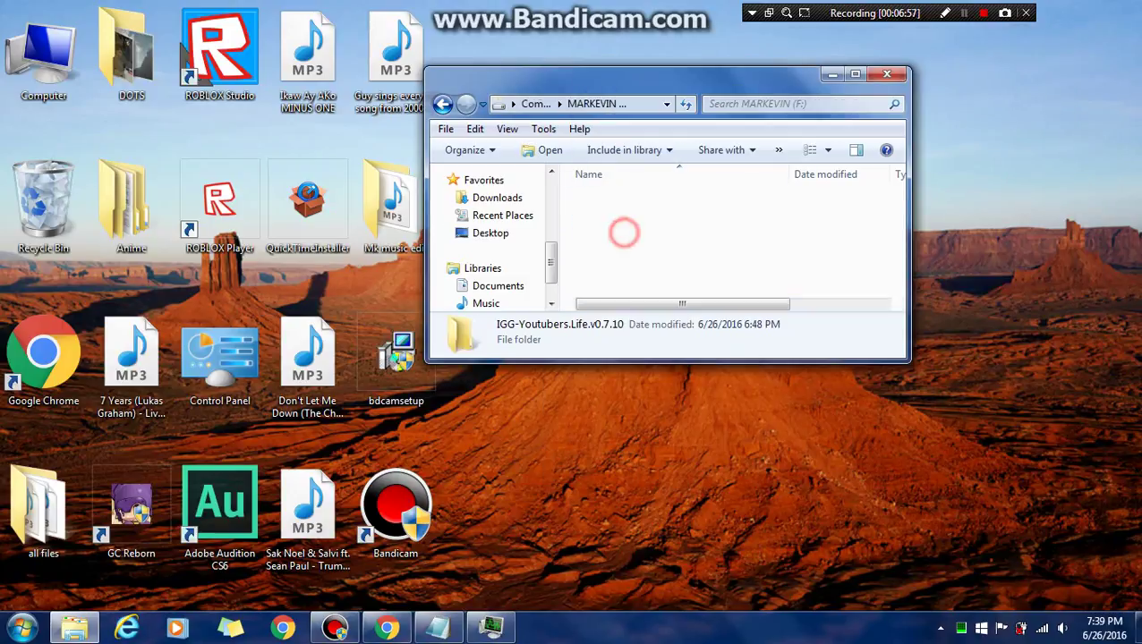
{"action": "double_click", "coordinate": [623, 195]}
{"action": "scroll", "coordinate": [680, 234], "scroll_direction": "down", "scroll_amount": 1}
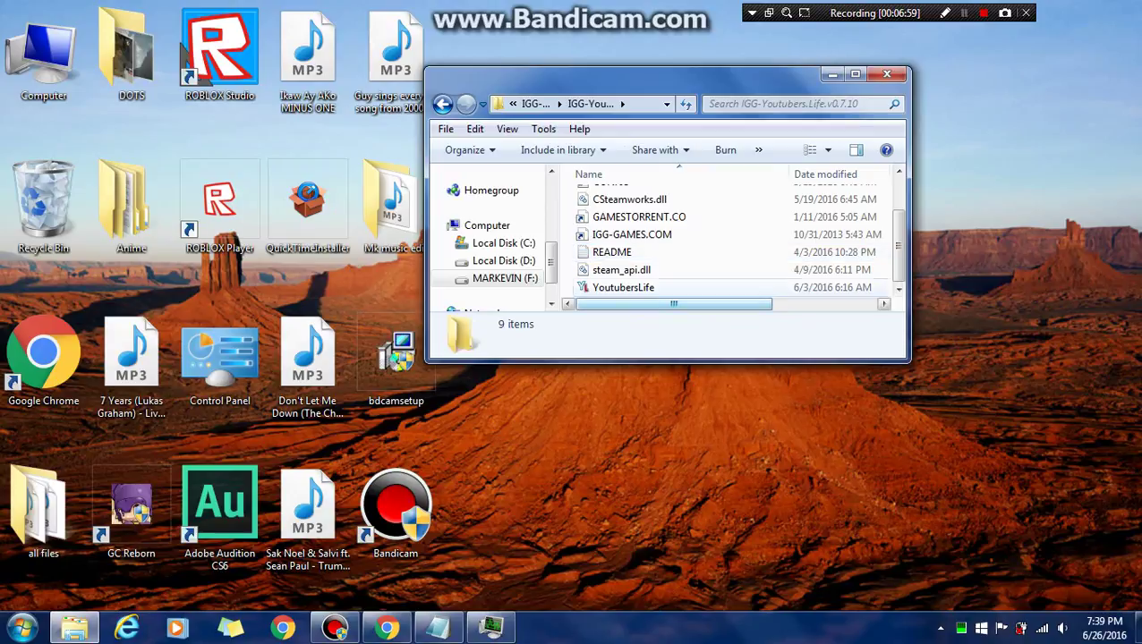
{"action": "left_click", "coordinate": [657, 286]}
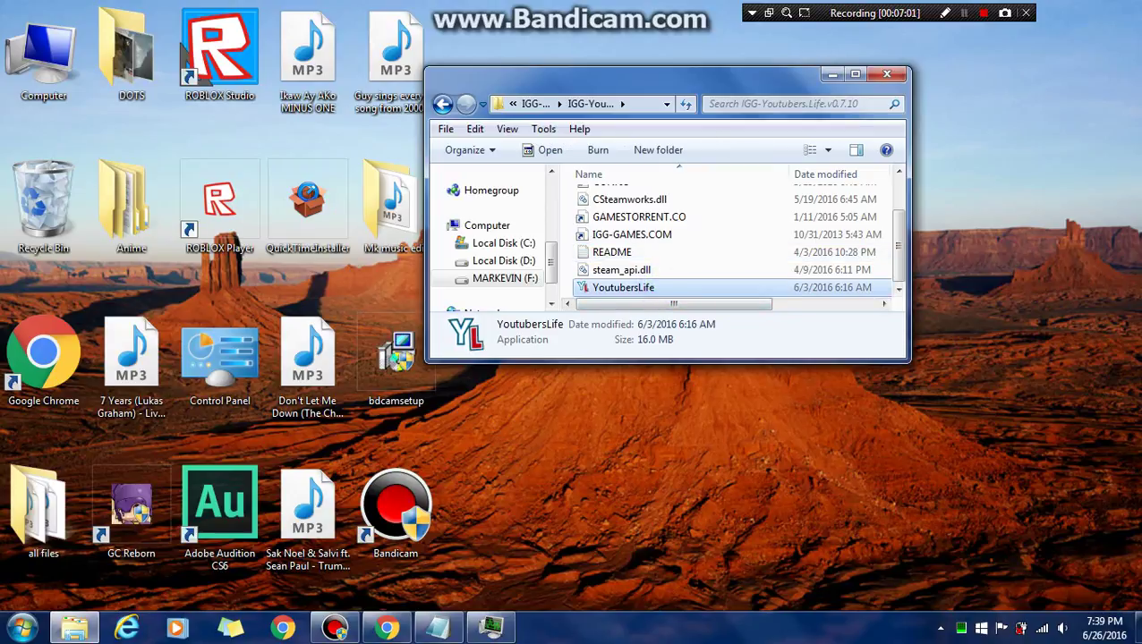
{"action": "right_click", "coordinate": [658, 287]}
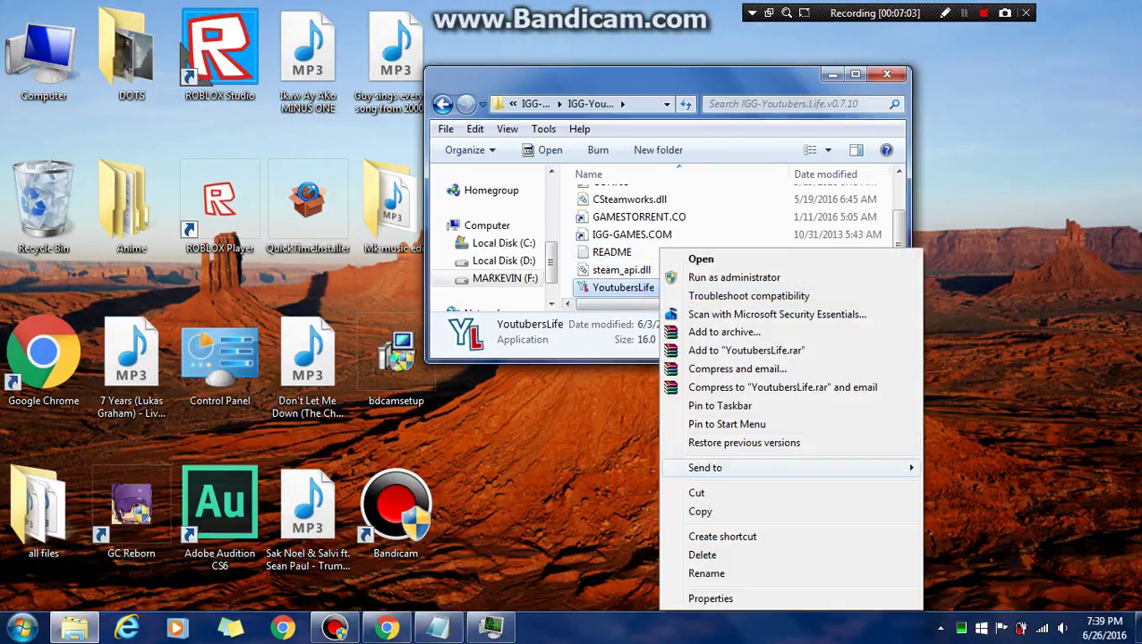
{"action": "key", "text": "Escape"}
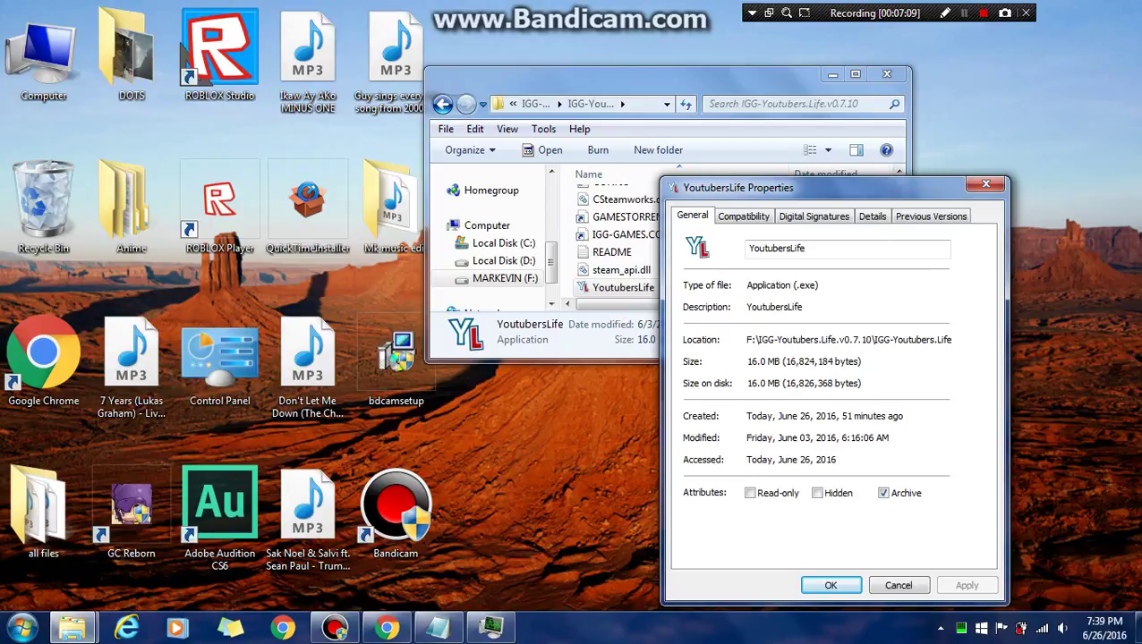
{"action": "left_click", "coordinate": [986, 185]}
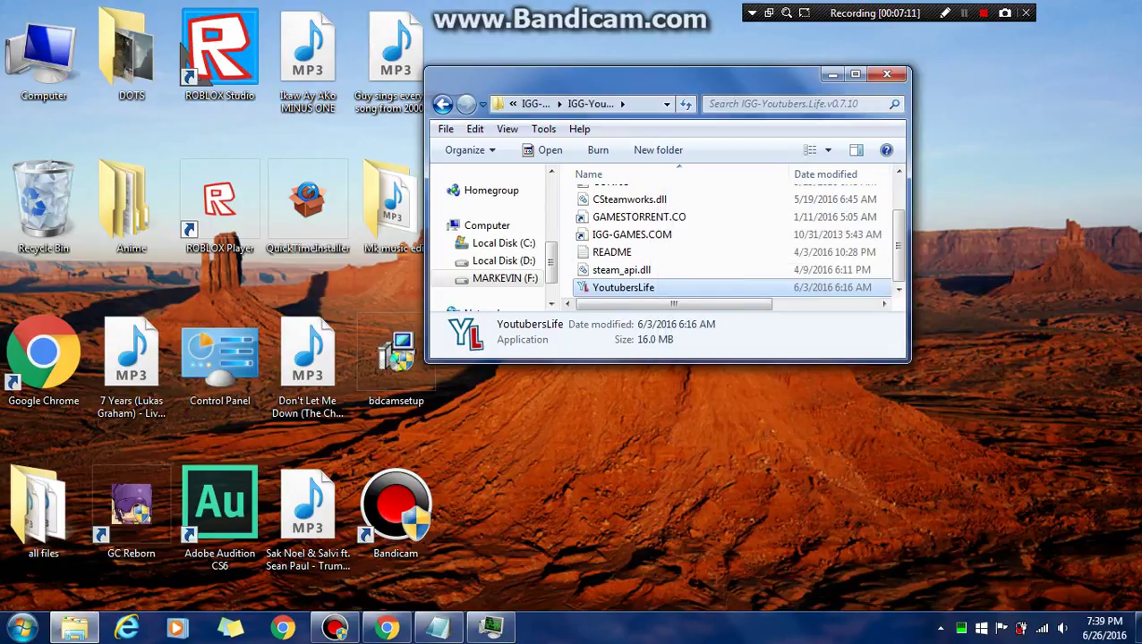
- Add "create a shortcut first" to the Notepad note and create a shortcut to the YoutubersLife application in its folder
{"action": "left_click", "coordinate": [437, 626]}
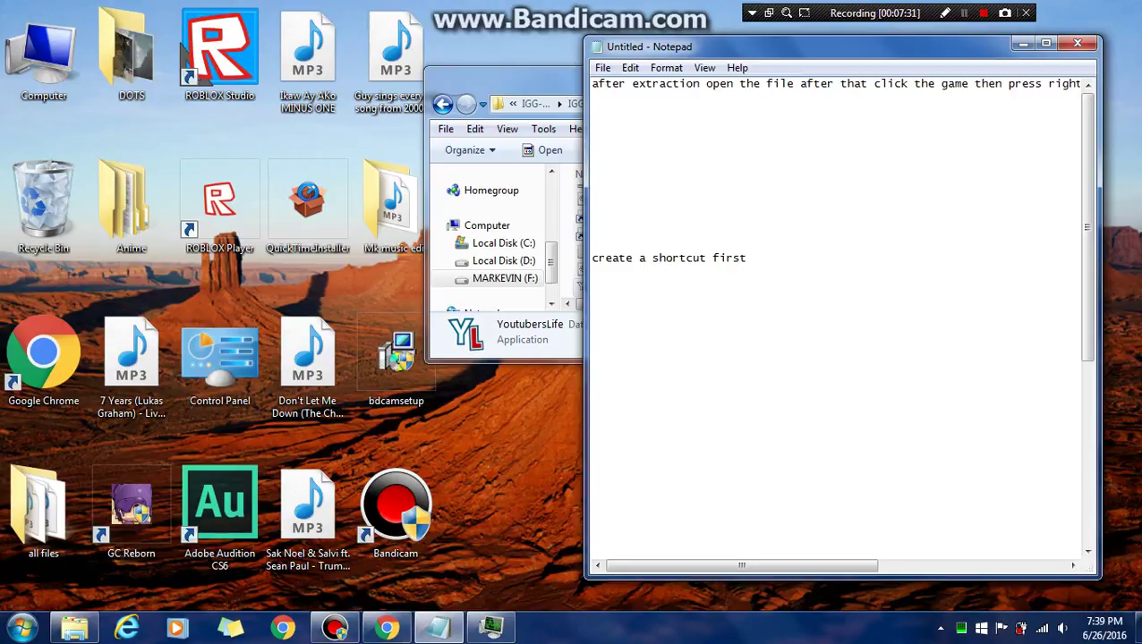
{"action": "left_click", "coordinate": [1023, 43]}
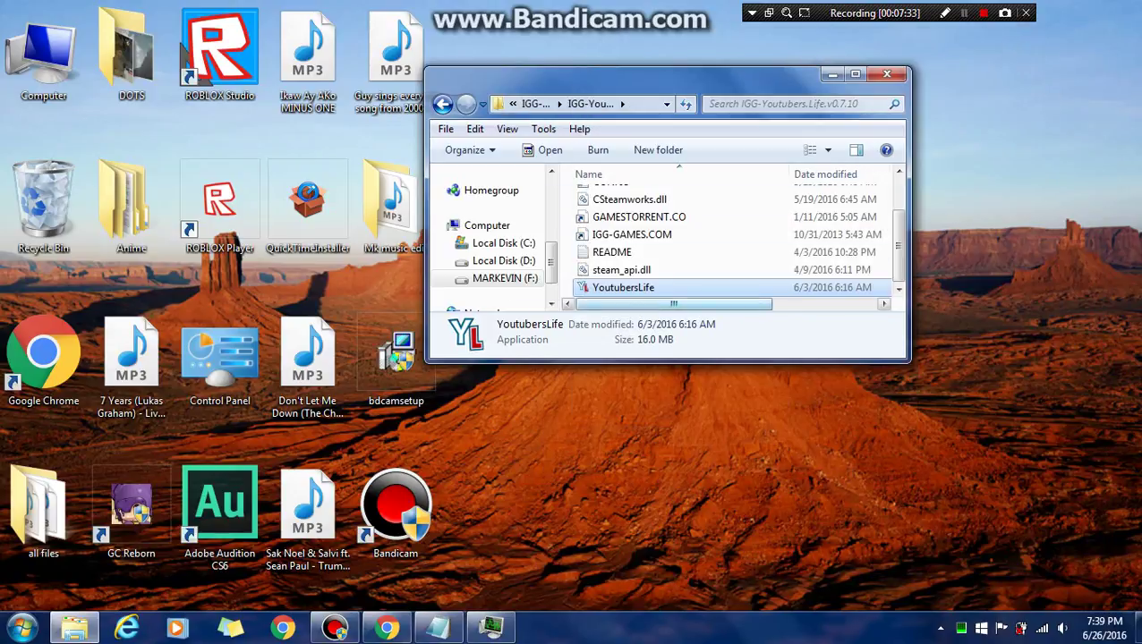
{"action": "right_click", "coordinate": [694, 287]}
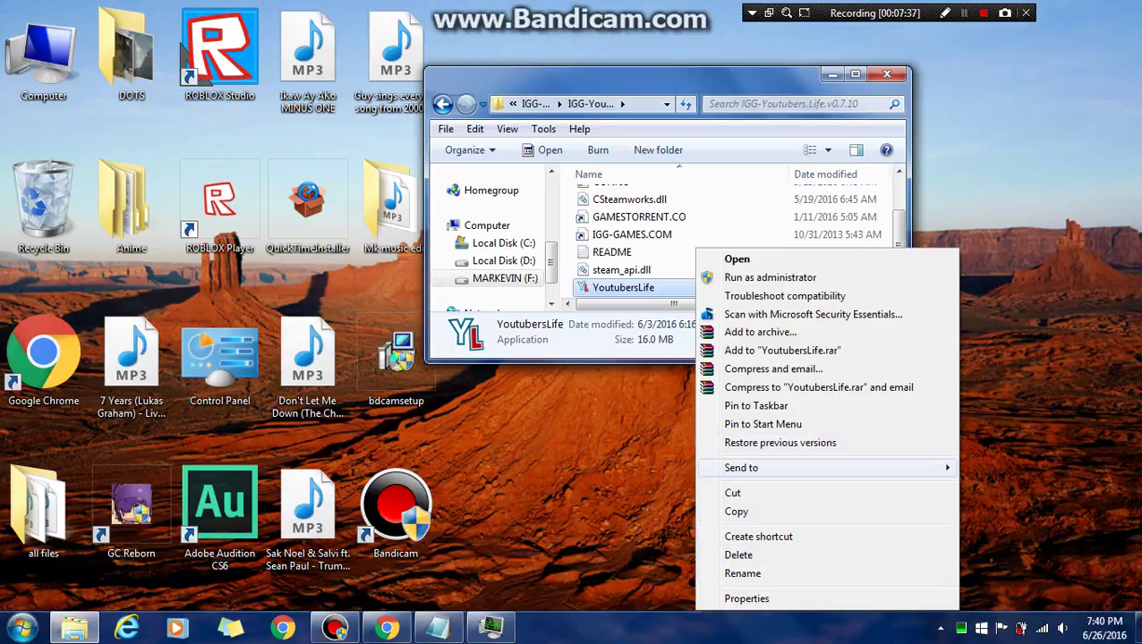
{"action": "mouse_move", "coordinate": [787, 467]}
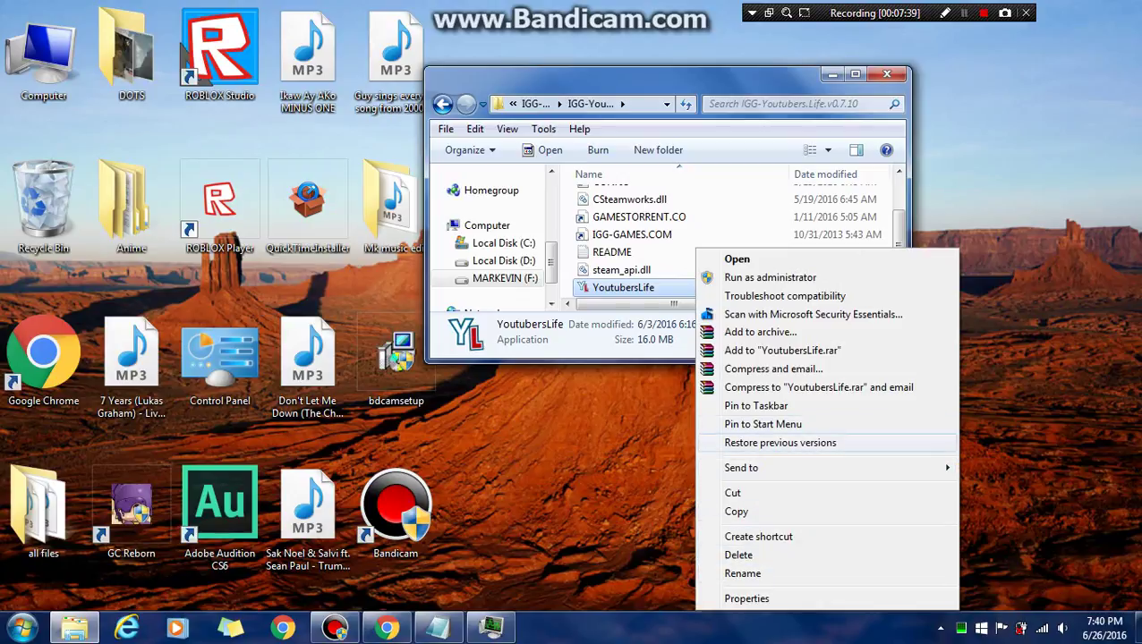
{"action": "left_click", "coordinate": [751, 536]}
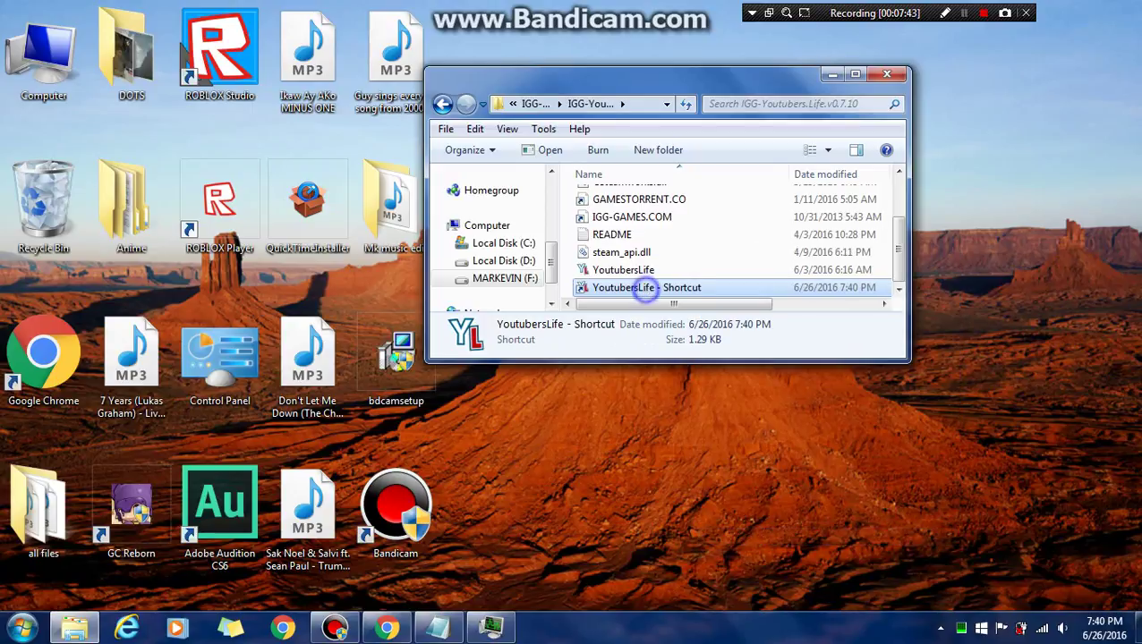
- Move the YoutubersLife shortcut out of the game folder to the root of the MARKEVIN (F:) drive
{"action": "right_click", "coordinate": [645, 287]}
{"action": "left_click", "coordinate": [700, 493]}
{"action": "left_click", "coordinate": [442, 104]}
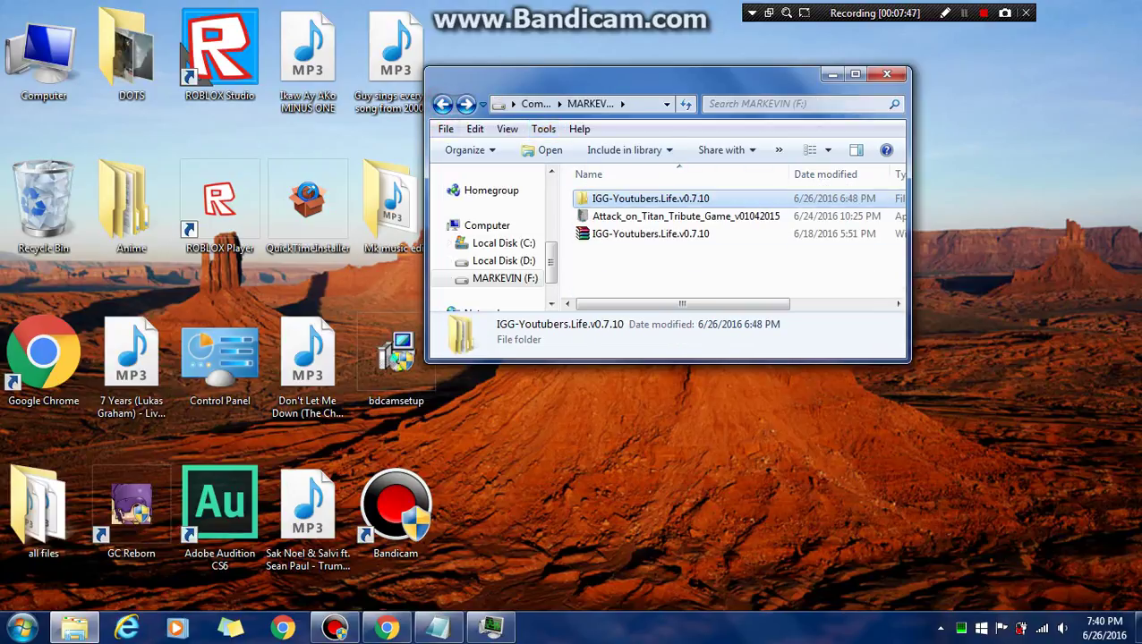
{"action": "right_click", "coordinate": [678, 258]}
{"action": "left_click", "coordinate": [718, 375]}
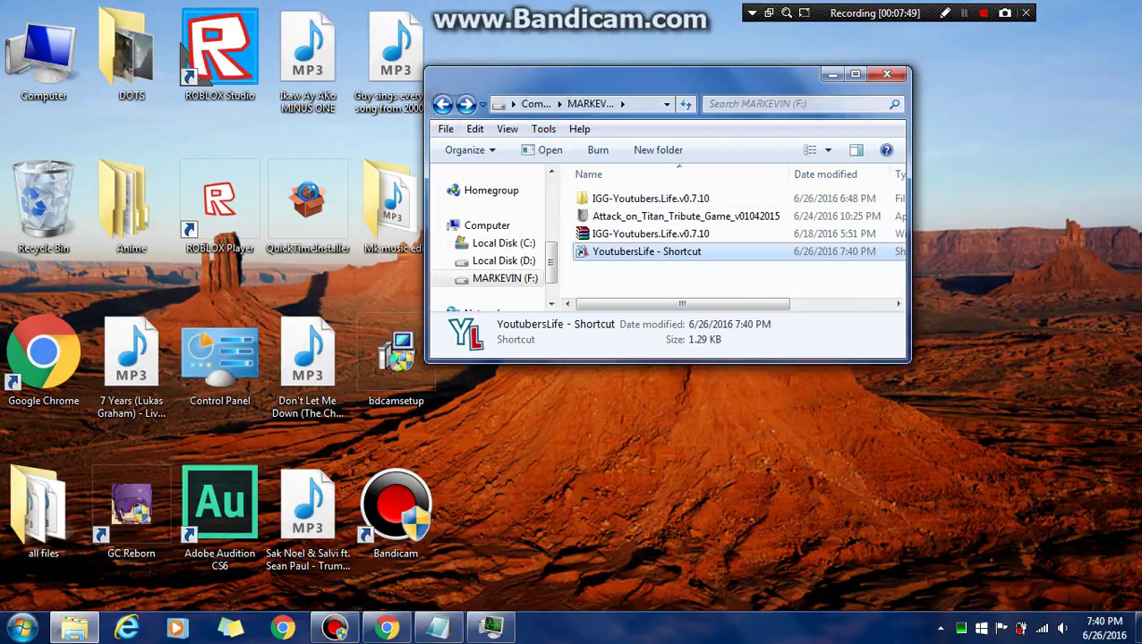
- Open the properties of the YoutubersLife shortcut and add two spaces at the end of its target
{"action": "right_click", "coordinate": [721, 250]}
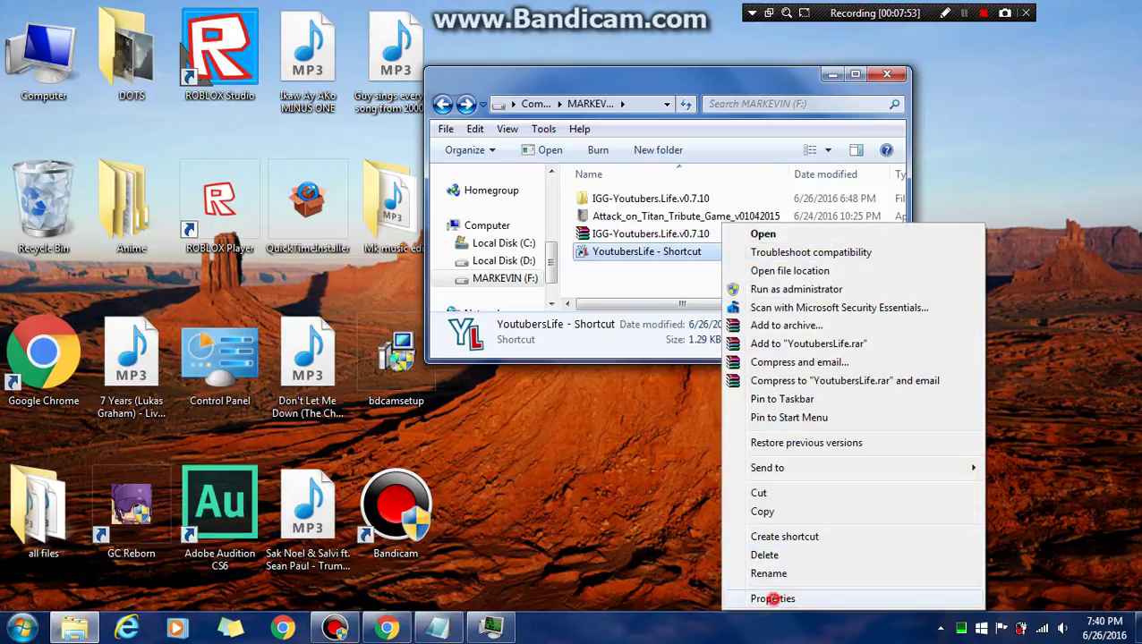
{"action": "left_click", "coordinate": [775, 599]}
{"action": "left_click", "coordinate": [1005, 326]}
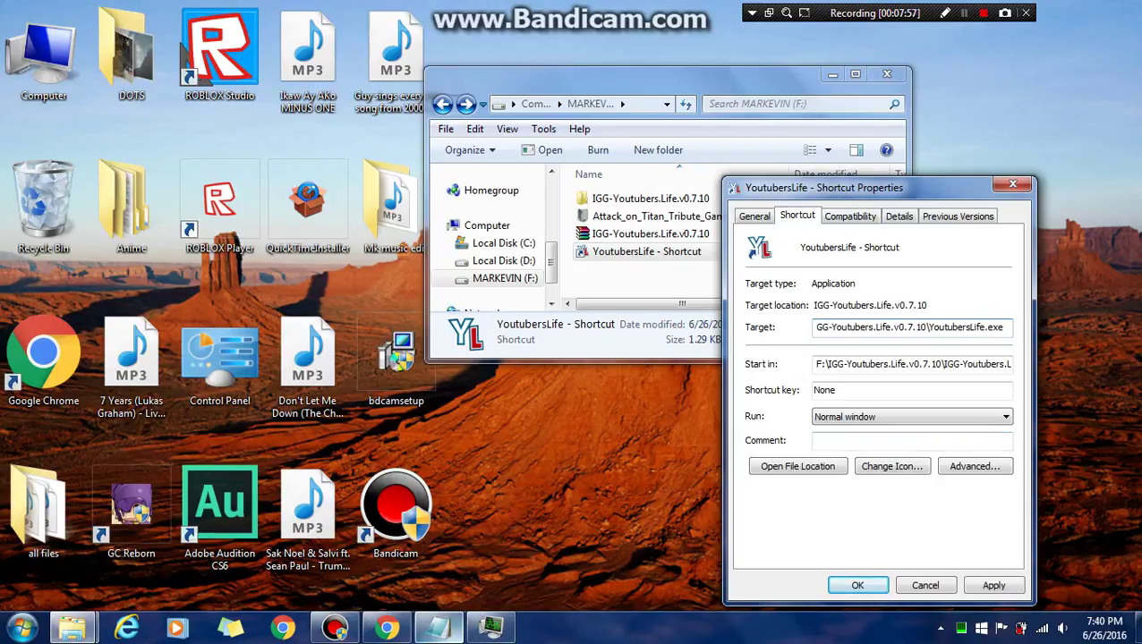
- Read through the Notepad instructions on extending the shortcut's target, highlighting the lines that explain the launch option
{"action": "left_click", "coordinate": [438, 626]}
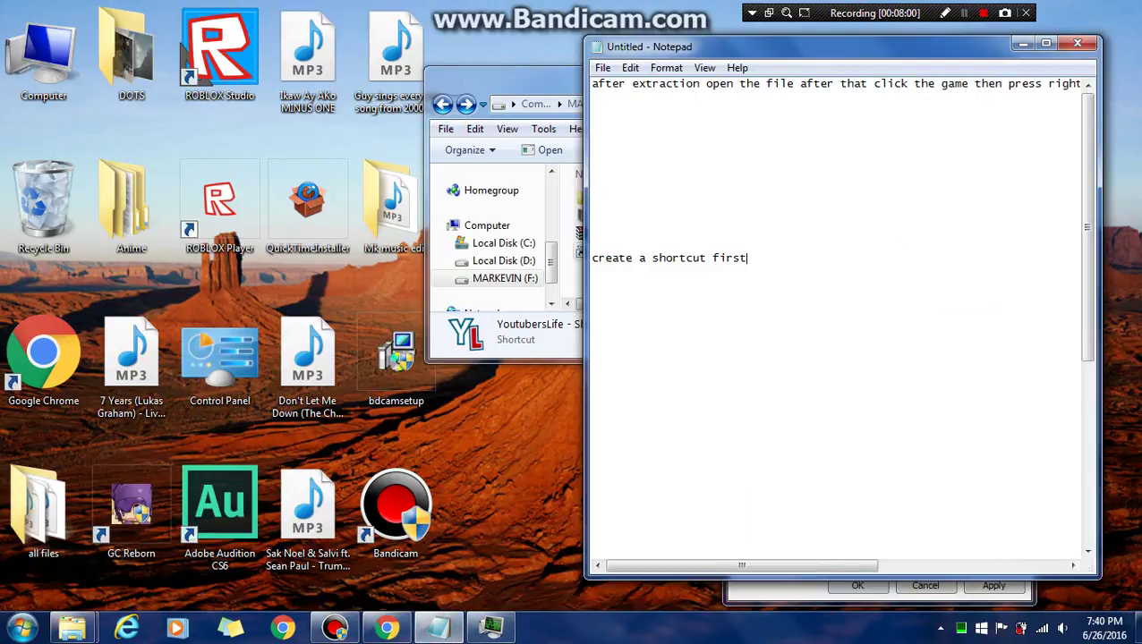
{"action": "scroll", "coordinate": [841, 313], "scroll_direction": "right", "scroll_amount": 3}
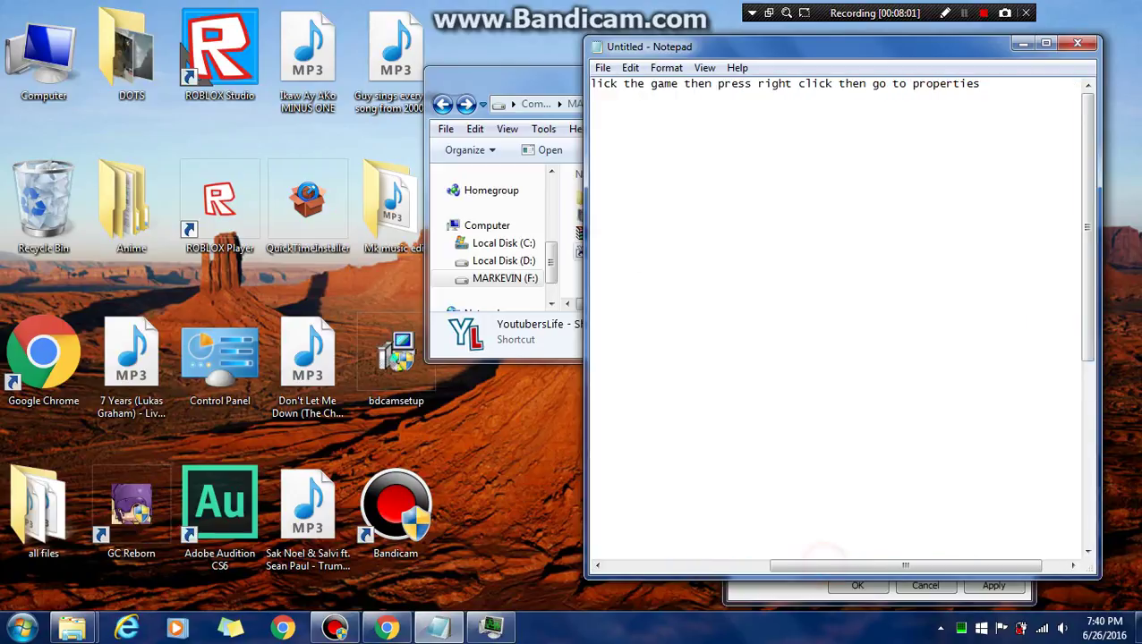
{"action": "scroll", "coordinate": [841, 313], "scroll_direction": "down", "scroll_amount": 10}
{"action": "scroll", "coordinate": [841, 313], "scroll_direction": "left", "scroll_amount": 5}
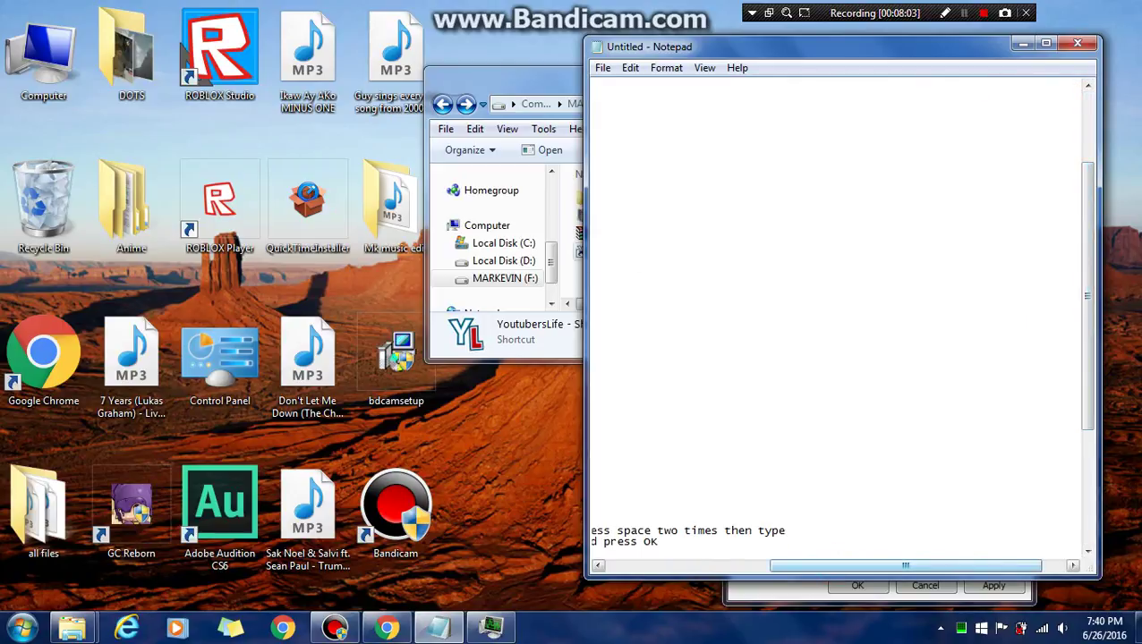
{"action": "scroll", "coordinate": [841, 313], "scroll_direction": "down", "scroll_amount": 5}
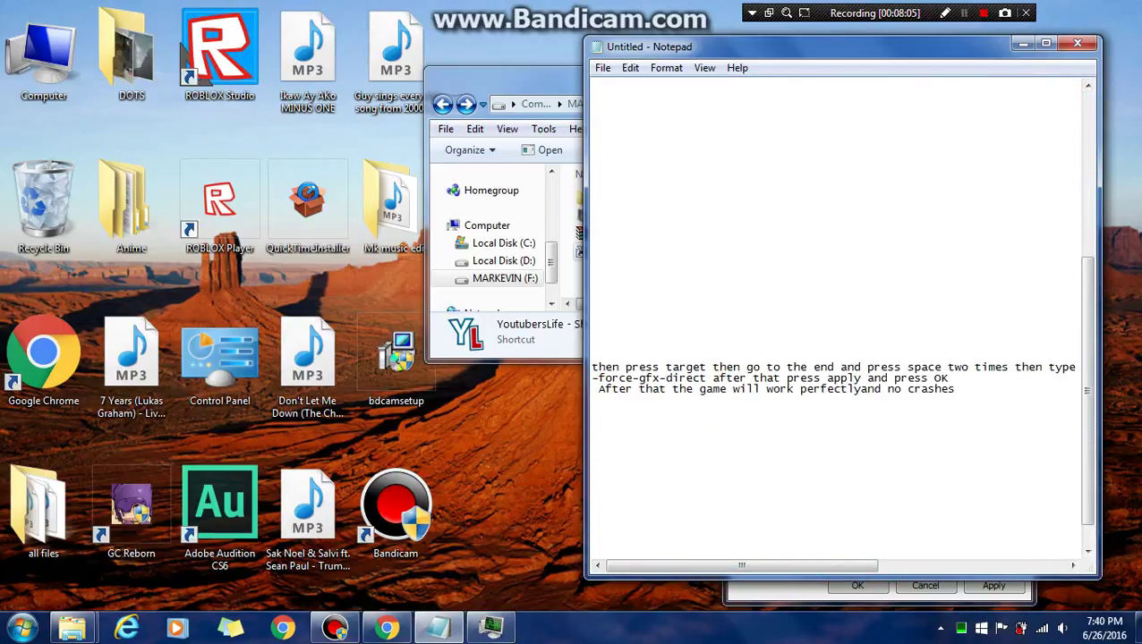
{"action": "left_click_drag", "start_coordinate": [592, 367], "coordinate": [827, 367]}
{"action": "left_click_drag", "start_coordinate": [592, 367], "coordinate": [1067, 368]}
{"action": "left_click", "coordinate": [592, 366]}
{"action": "left_click_drag", "start_coordinate": [592, 366], "coordinate": [707, 378]}
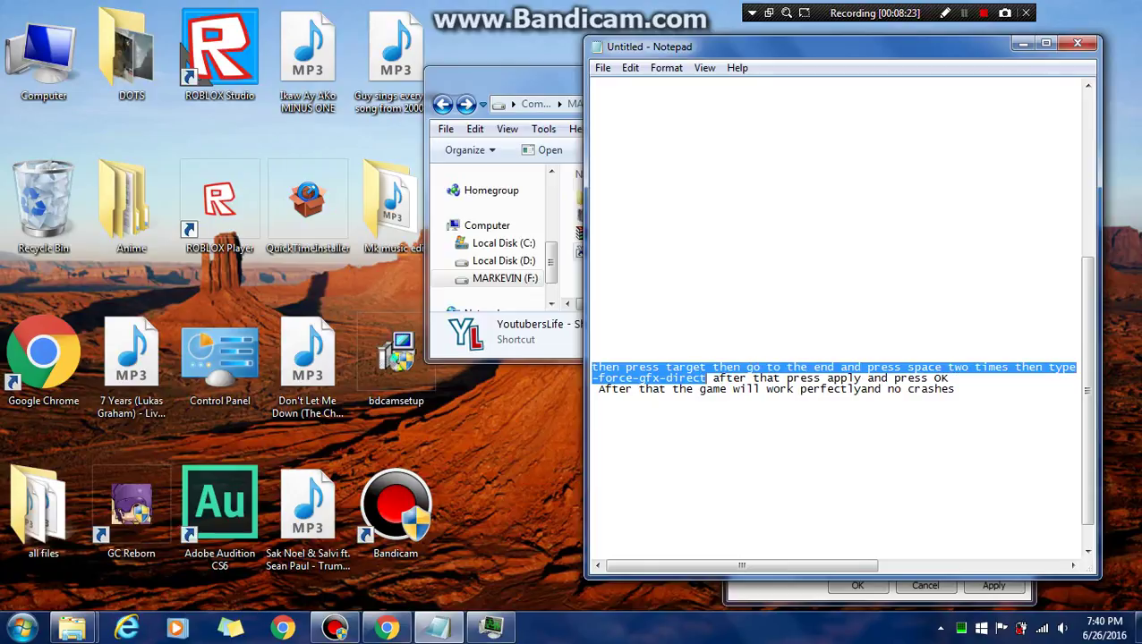
{"action": "left_click", "coordinate": [866, 447]}
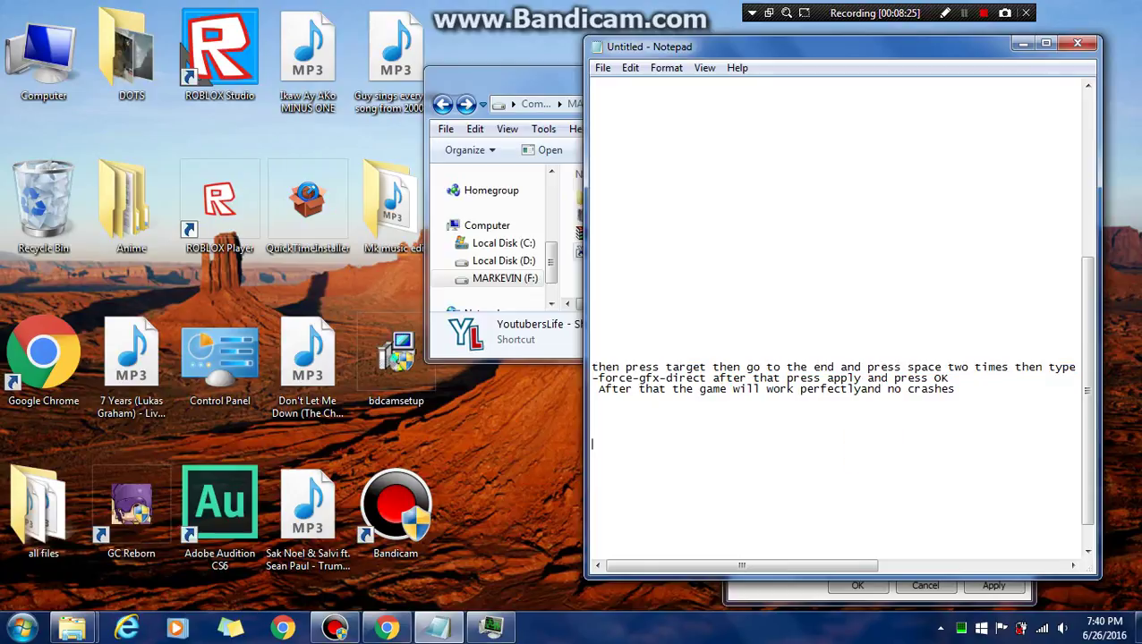
{"action": "double_click", "coordinate": [697, 378]}
{"action": "left_click", "coordinate": [727, 433]}
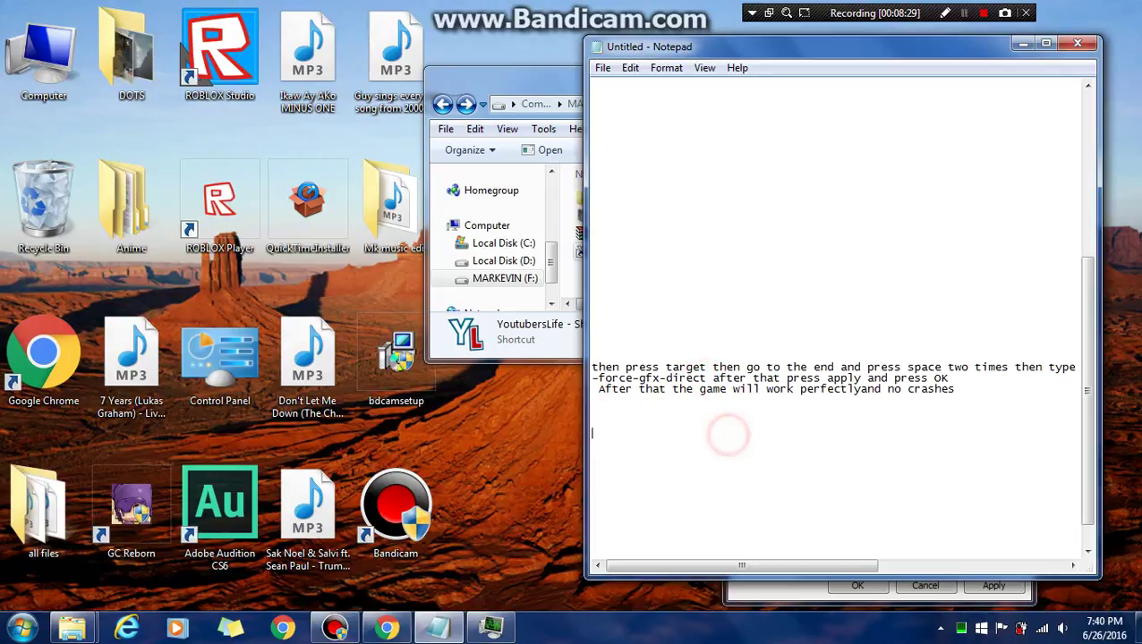
- Copy the launch option -force-gfx-direct from the Notepad note
{"action": "left_click_drag", "start_coordinate": [706, 378], "coordinate": [591, 379]}
{"action": "right_click", "coordinate": [591, 378]}
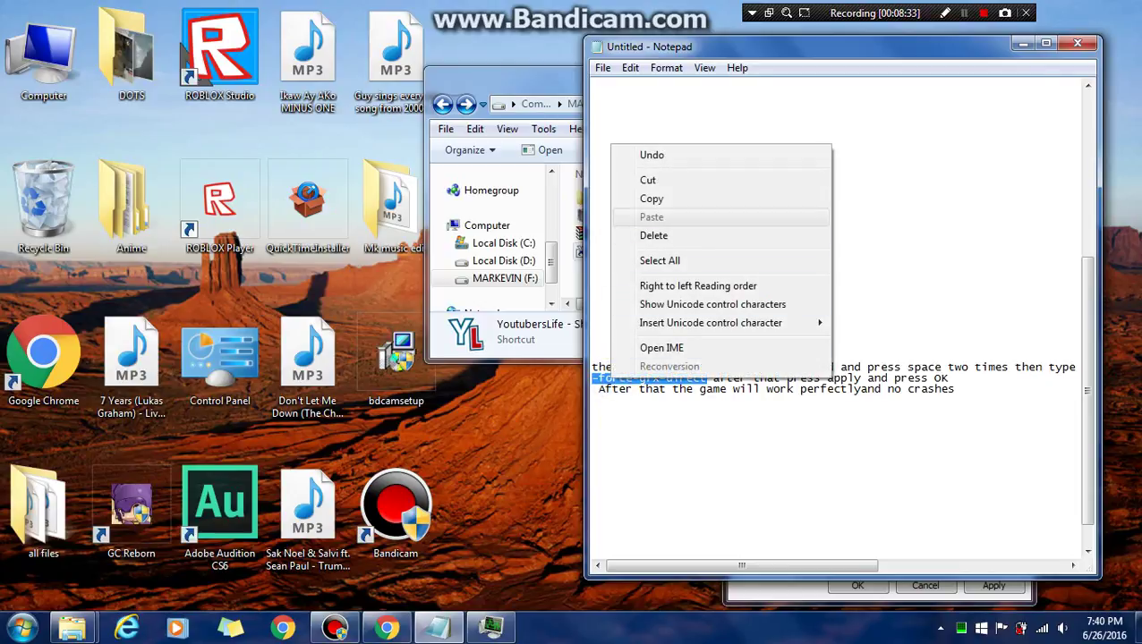
{"action": "left_click", "coordinate": [640, 195]}
- Move the Explorer and shortcut properties windows clear of the note and paste -force-gfx-direct at the end of the shortcut's target
{"action": "mouse_move", "coordinate": [501, 79]}
{"action": "left_mouse_down"}
{"action": "mouse_move", "coordinate": [378, 52]}
{"action": "mouse_move", "coordinate": [177, 101]}
{"action": "left_mouse_up"}
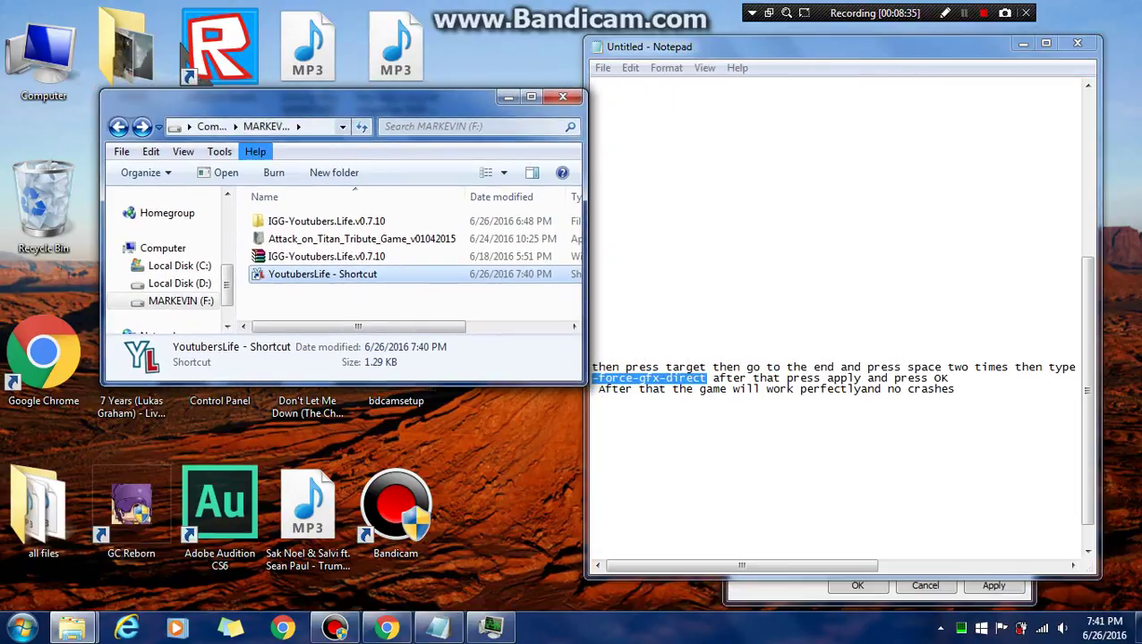
{"action": "left_click", "coordinate": [754, 590]}
{"action": "left_click_drag", "start_coordinate": [854, 187], "coordinate": [357, 68]}
{"action": "right_click", "coordinate": [506, 207]}
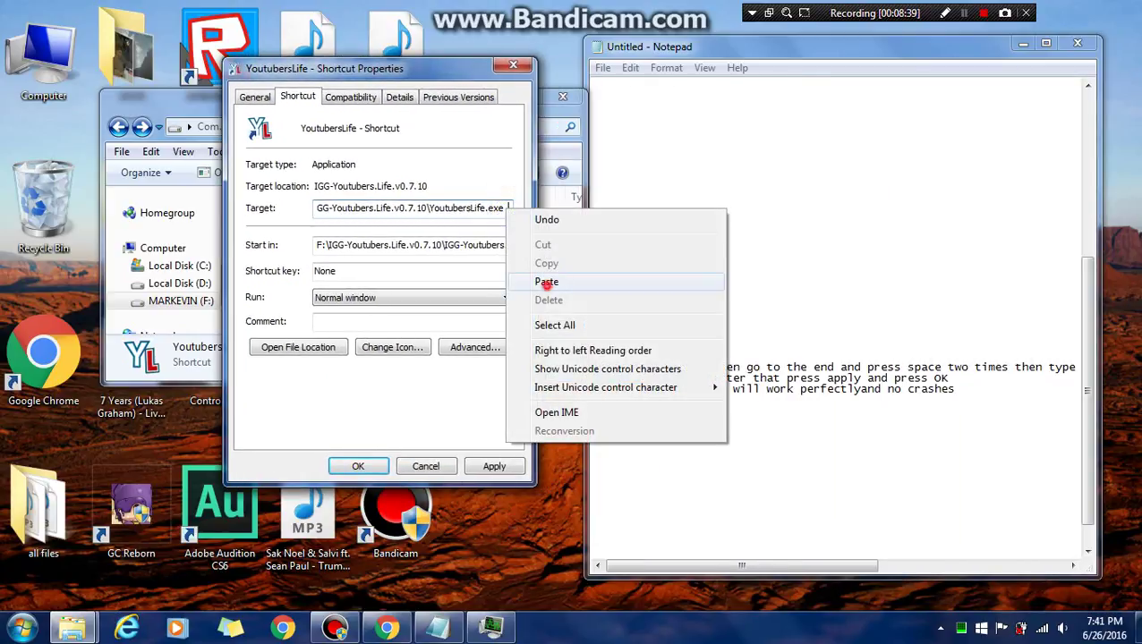
{"action": "left_click", "coordinate": [543, 283]}
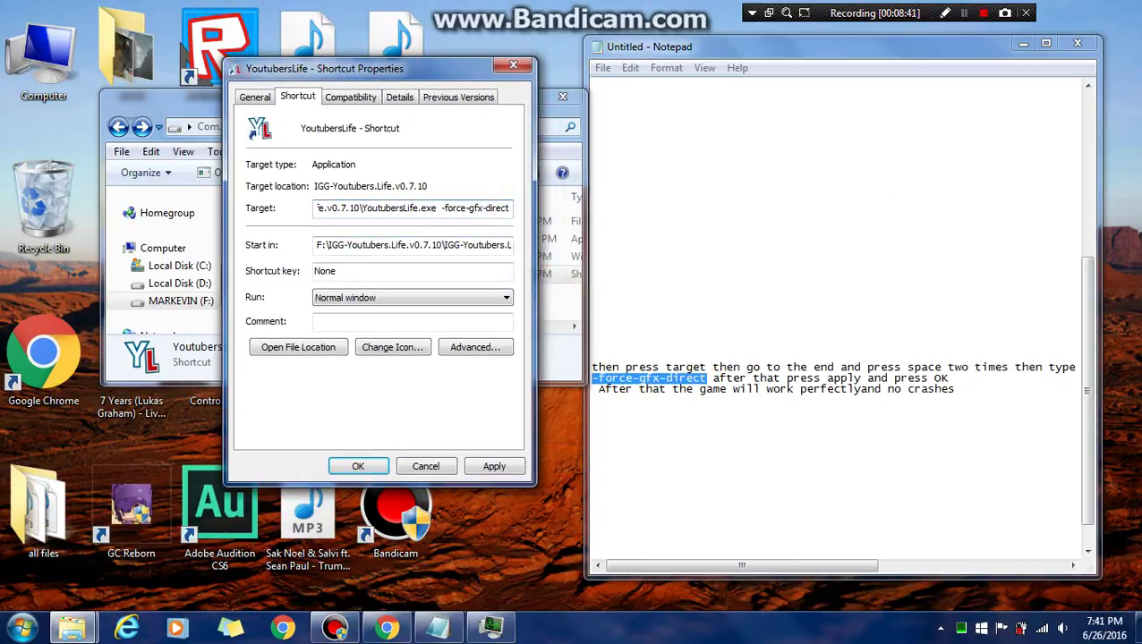
- Highlight the note's closing instructions, apply the new target and close the shortcut's properties, minimizing the note
{"action": "left_click_drag", "start_coordinate": [713, 377], "coordinate": [954, 390]}
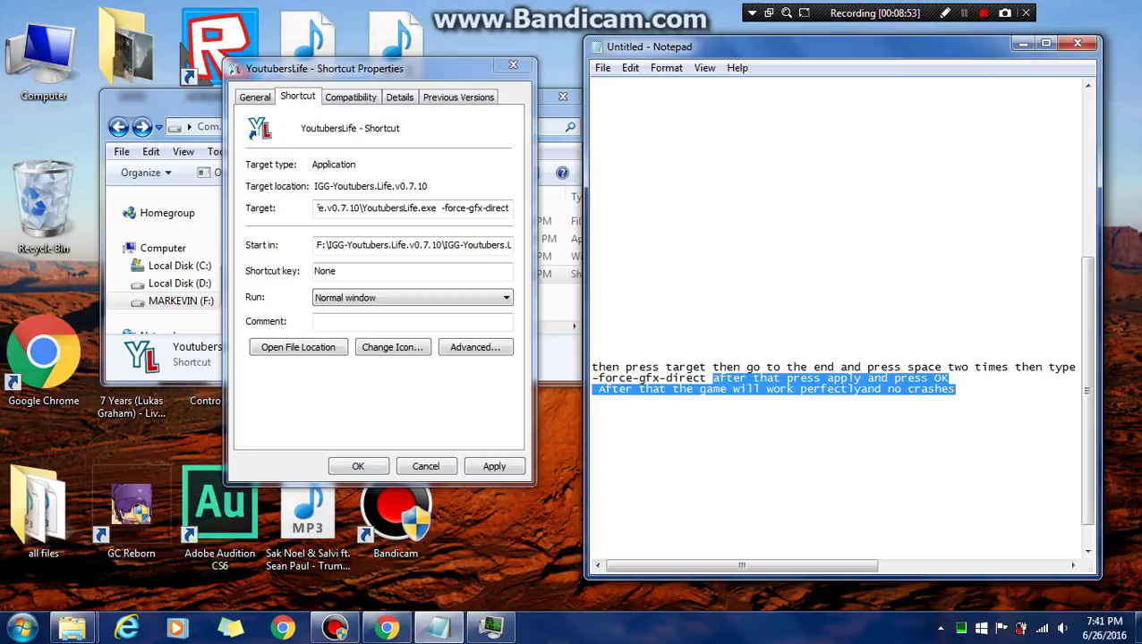
{"action": "left_click_drag", "start_coordinate": [955, 390], "coordinate": [784, 312]}
{"action": "left_click", "coordinate": [785, 238]}
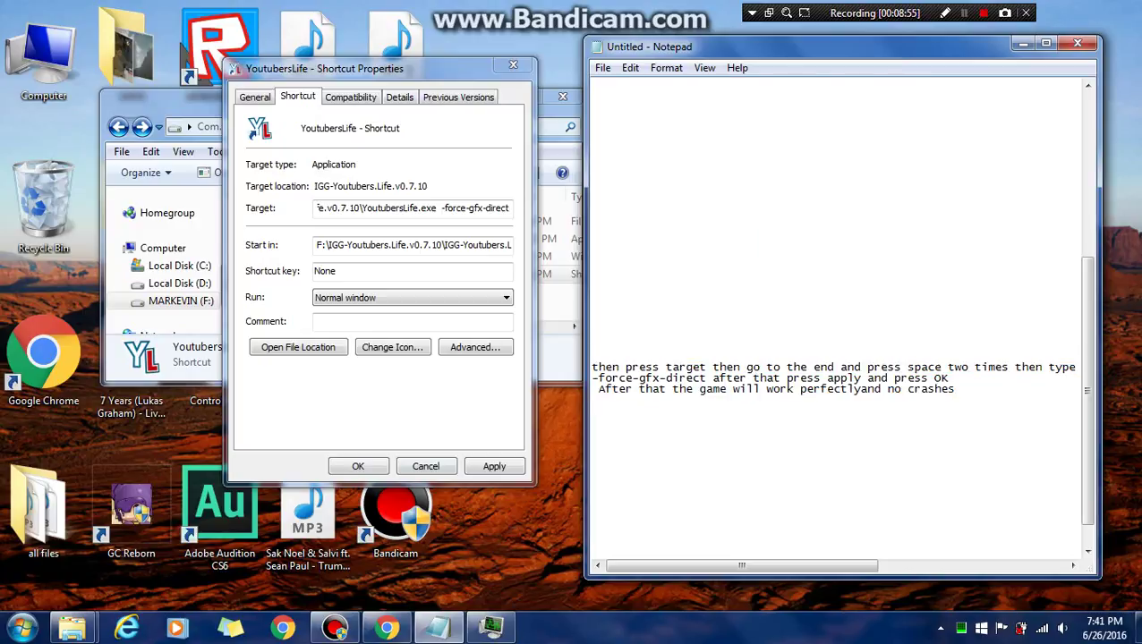
{"action": "left_click", "coordinate": [491, 466]}
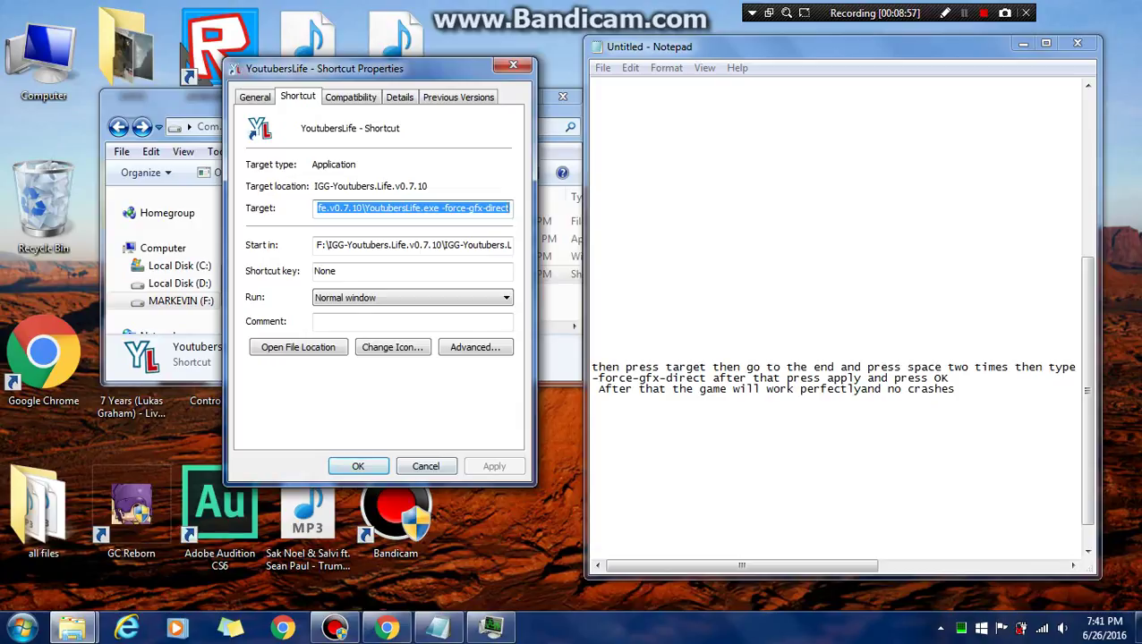
{"action": "key", "text": "Return"}
{"action": "left_click", "coordinate": [1022, 43]}
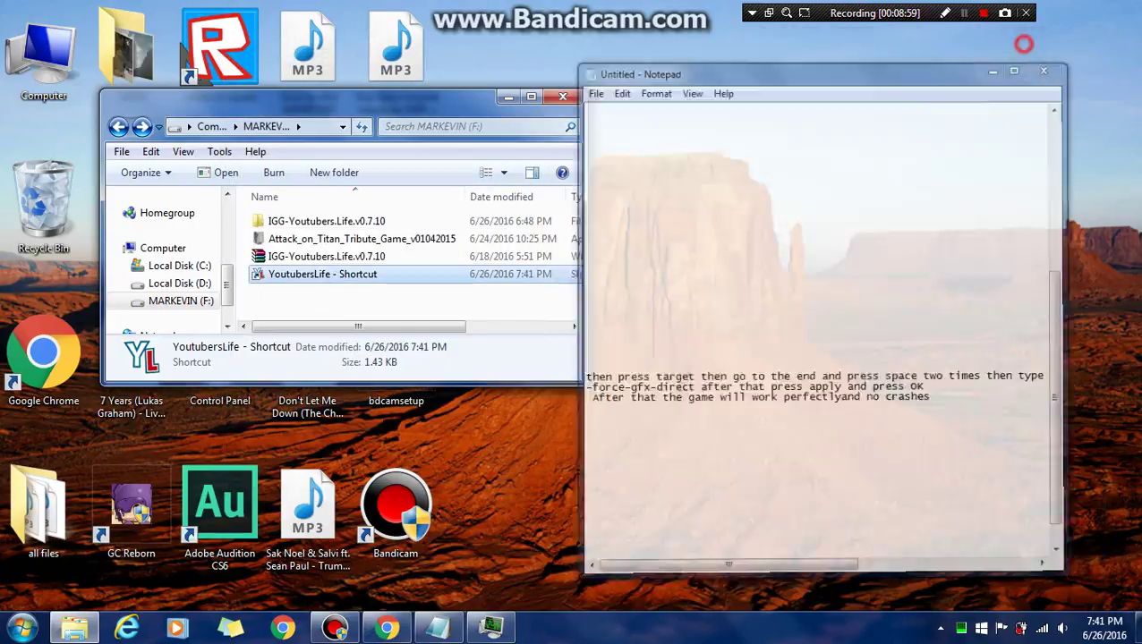
- Launch Youtubers Life from its shortcut, look at the running applications in Task Manager, and return to the game
{"action": "left_click", "coordinate": [458, 272]}
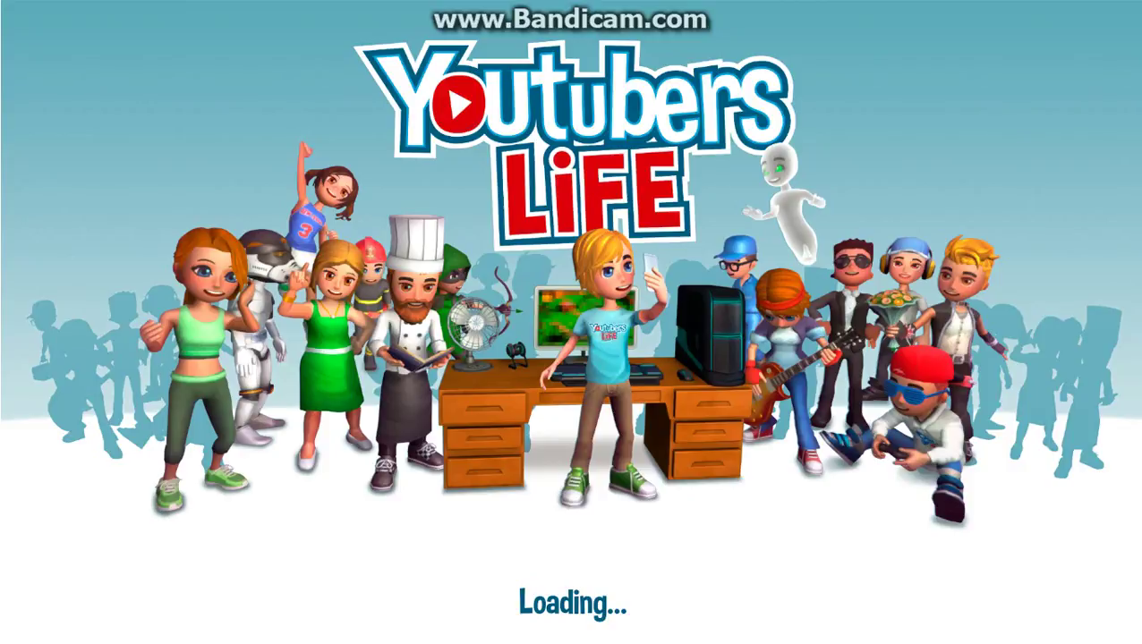
{"action": "key", "text": "ctrl+shift+Escape"}
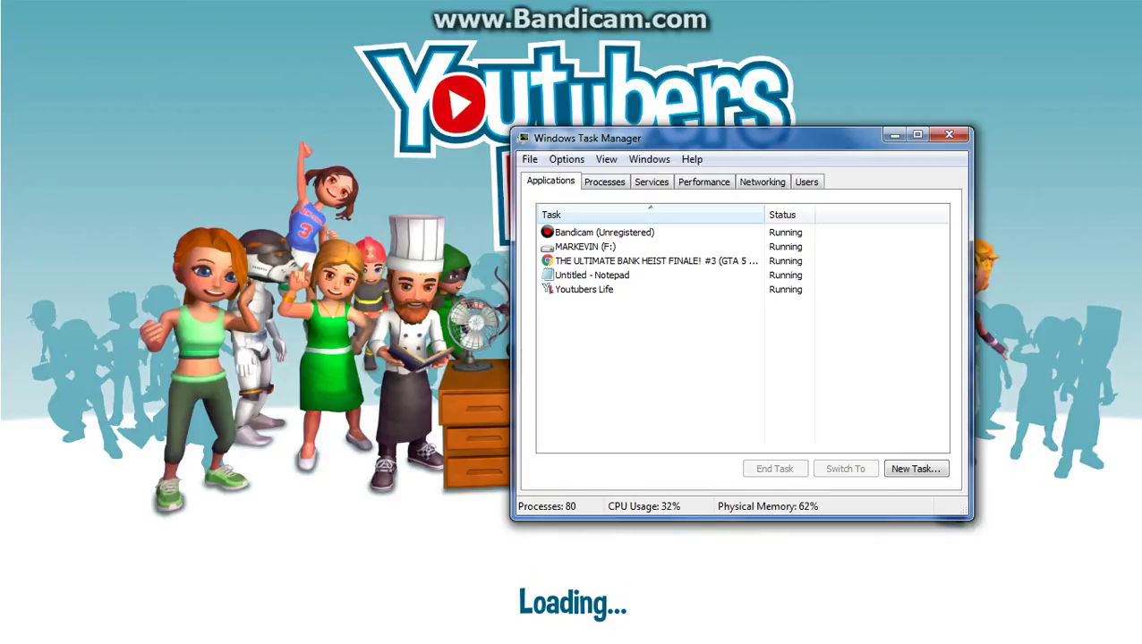
{"action": "key", "text": "alt+Tab"}
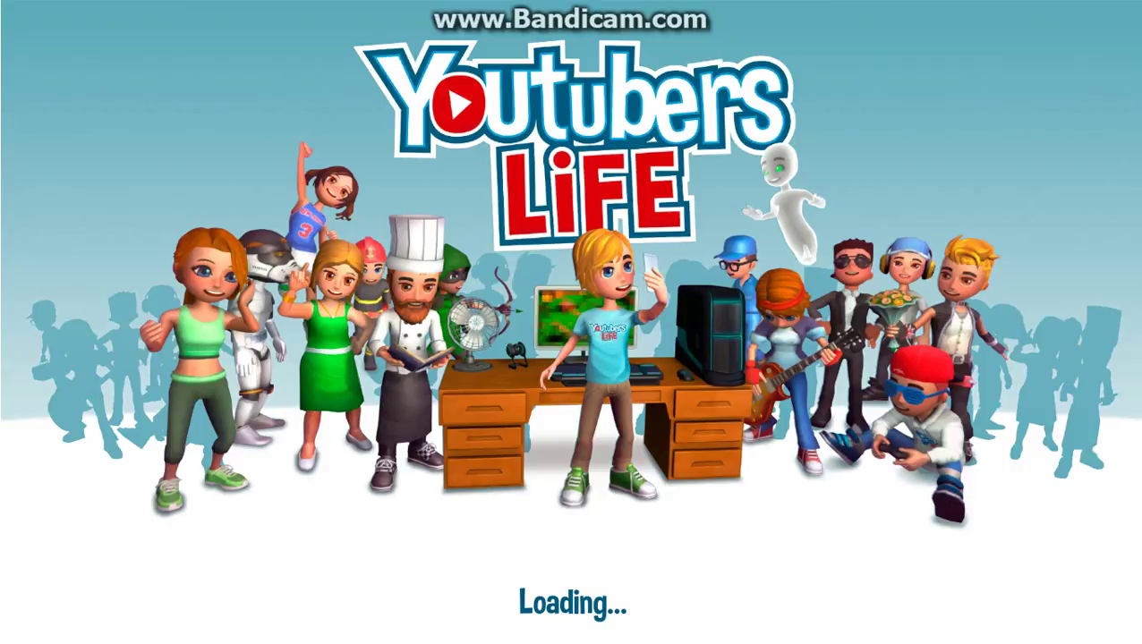
- Leave the loading game, close Youtubers Life and close Task Manager
{"action": "key", "text": "alt+Tab"}
{"action": "right_click", "coordinate": [543, 628]}
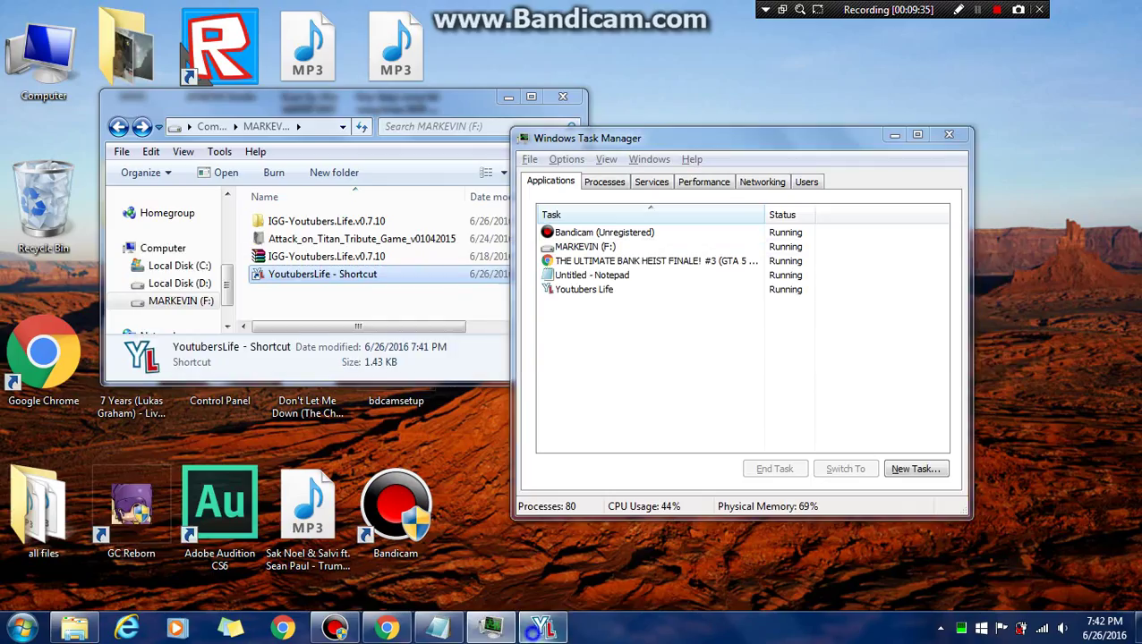
{"action": "left_click", "coordinate": [509, 583]}
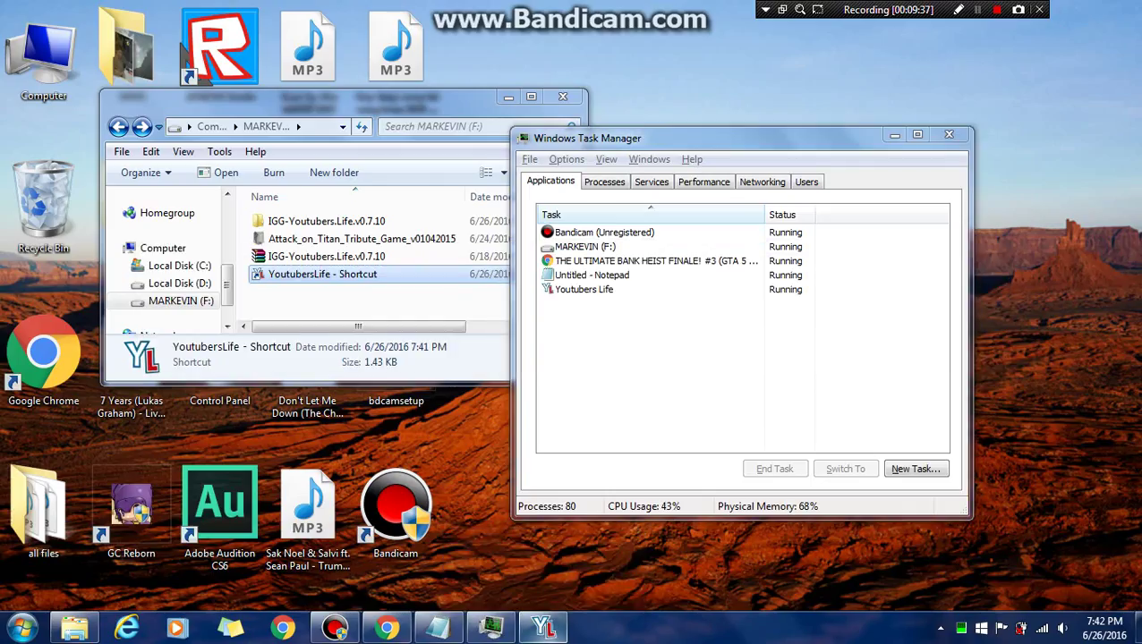
{"action": "right_click", "coordinate": [543, 627]}
{"action": "left_click", "coordinate": [509, 584]}
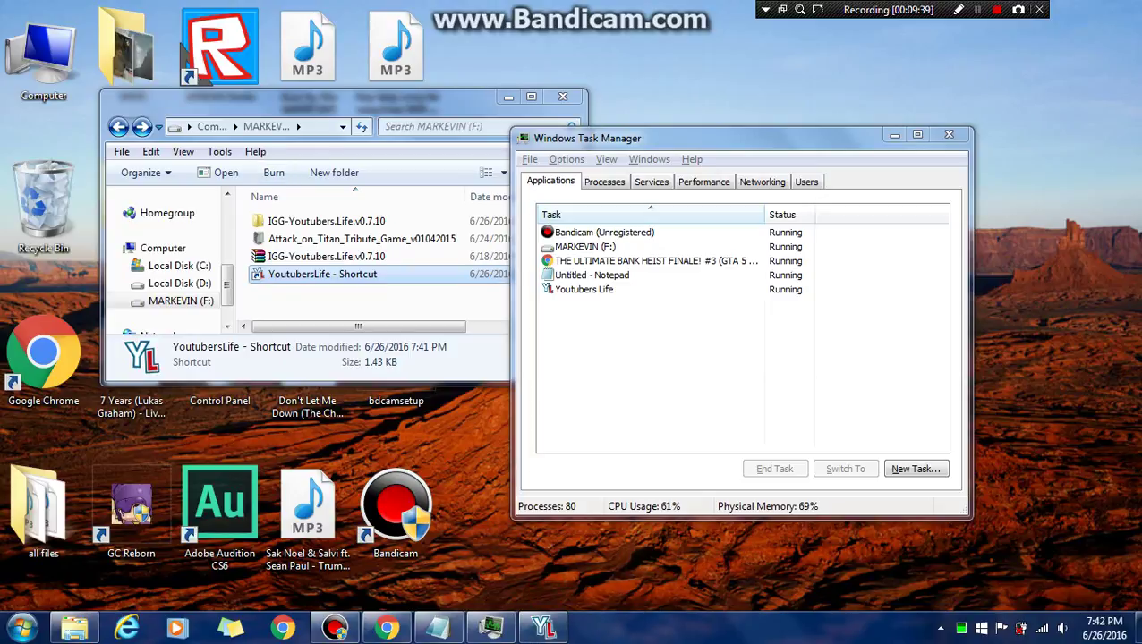
{"action": "left_click", "coordinate": [948, 135]}
- Reopen the Notepad note and begin a closing line with "So thank you guys for" a few lines below the instructions
{"action": "left_click", "coordinate": [439, 627]}
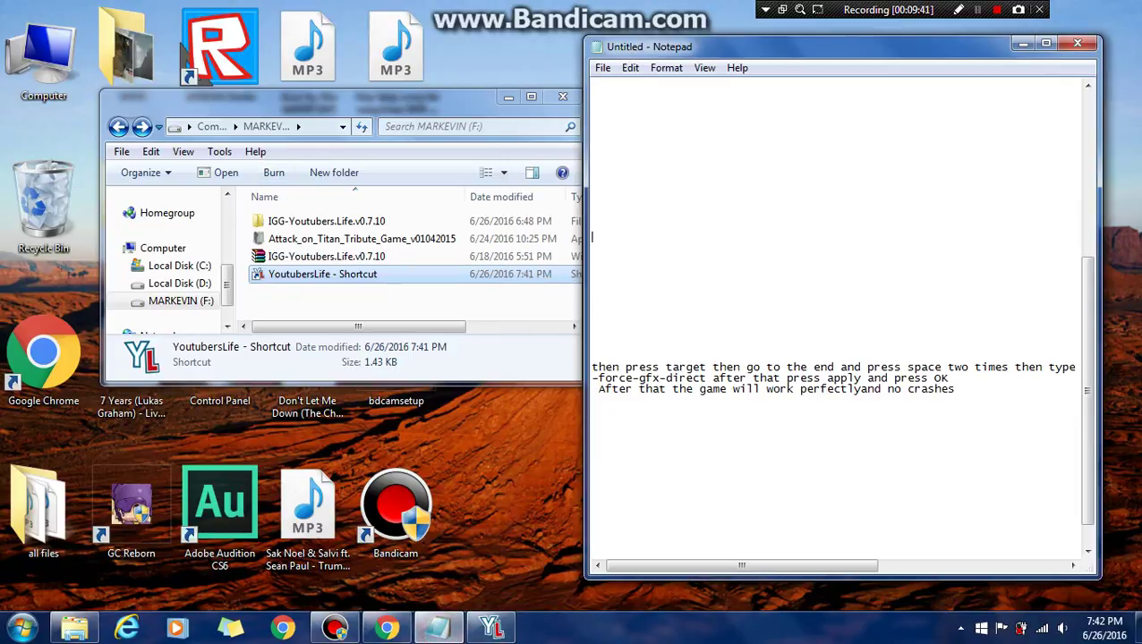
{"action": "left_click", "coordinate": [778, 481]}
{"action": "left_click", "coordinate": [778, 506]}
{"action": "type", "text": "So"}
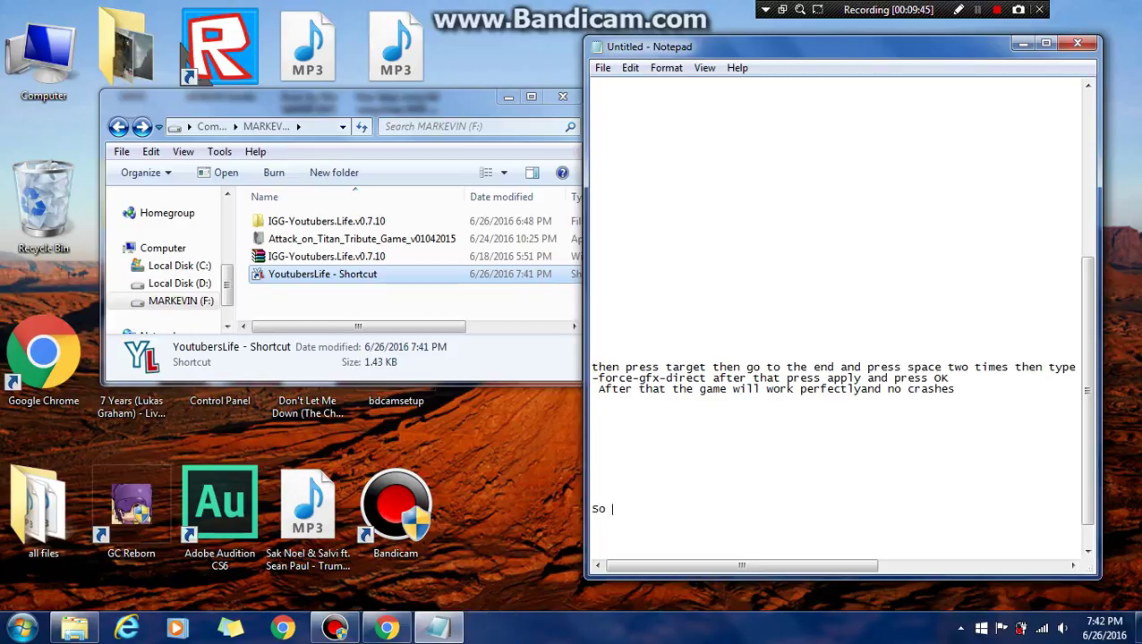
{"action": "type", "text": " thank you gys"}
{"action": "key", "text": "BackSpace"}
{"action": "key", "text": "BackSpace"}
{"action": "key", "text": "BackSpace"}
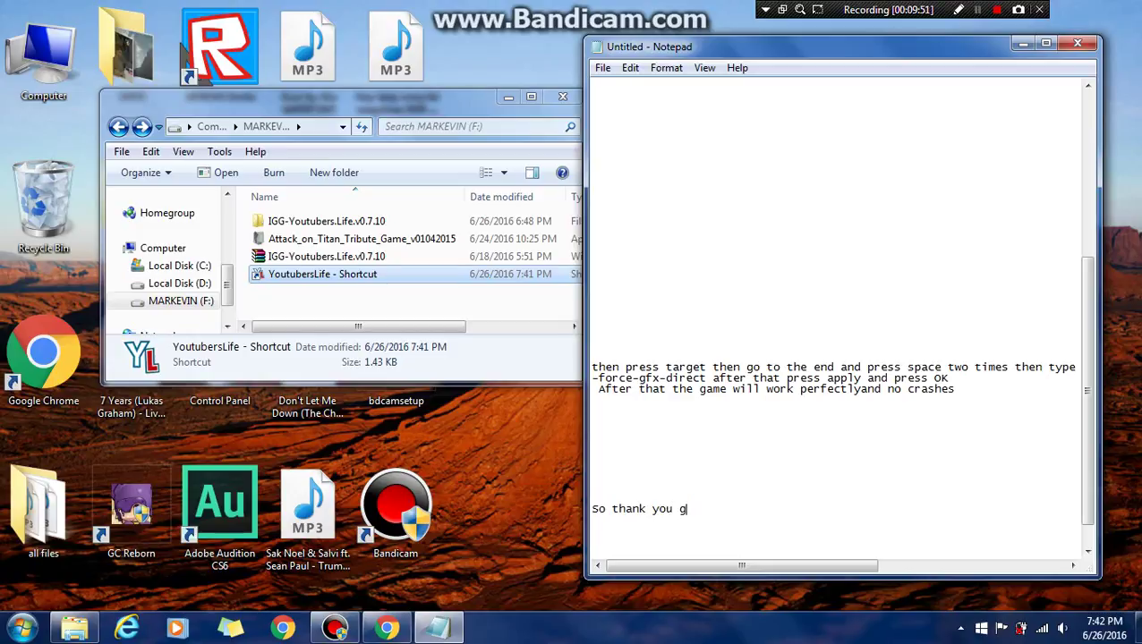
{"action": "type", "text": "us"}
{"action": "key", "text": "BackSpace"}
{"action": "type", "text": "ys for wa"}
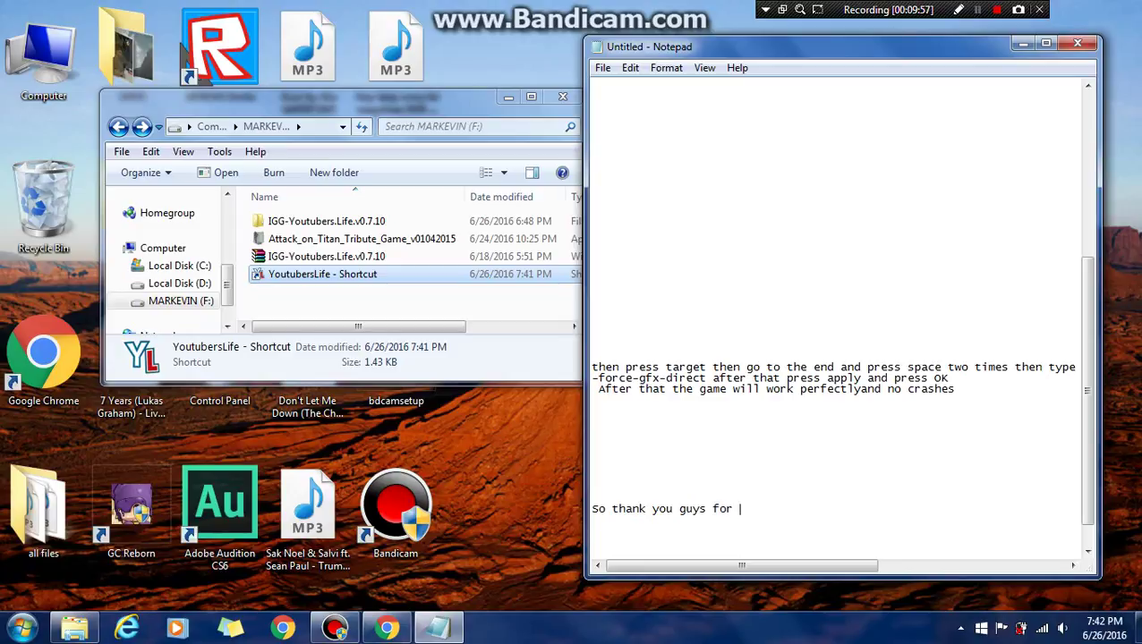